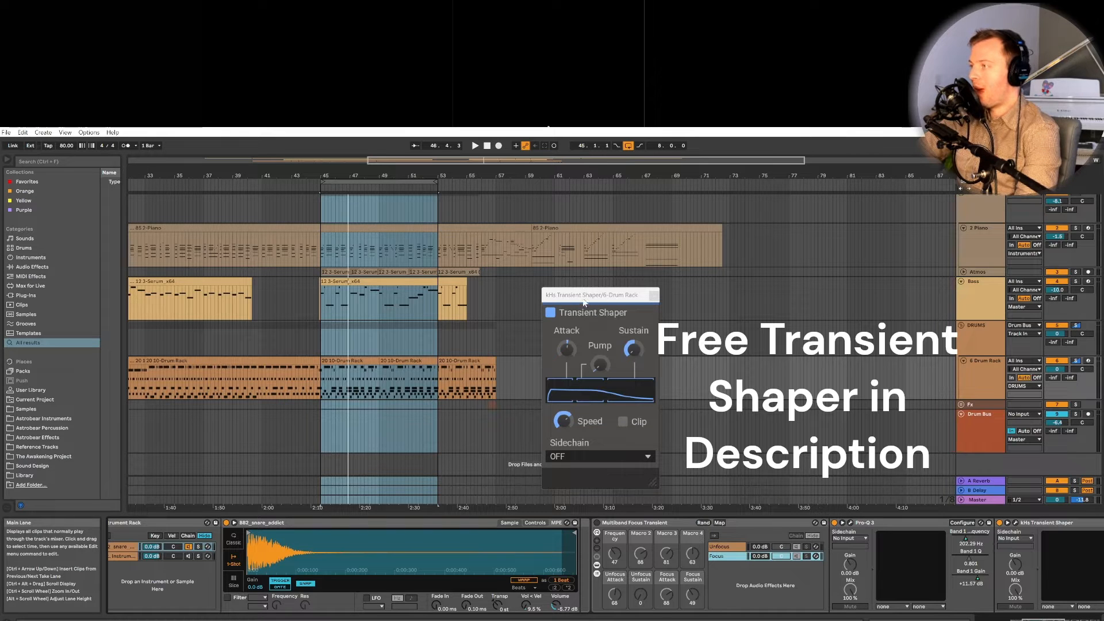
Play the looped section and toggle the selected Multiband Focus Transient rack to compare the drum sound.
mouse_move(592, 298)
mouse_down()
mouse_move(554, 307)
mouse_move(590, 292)
mouse_up()
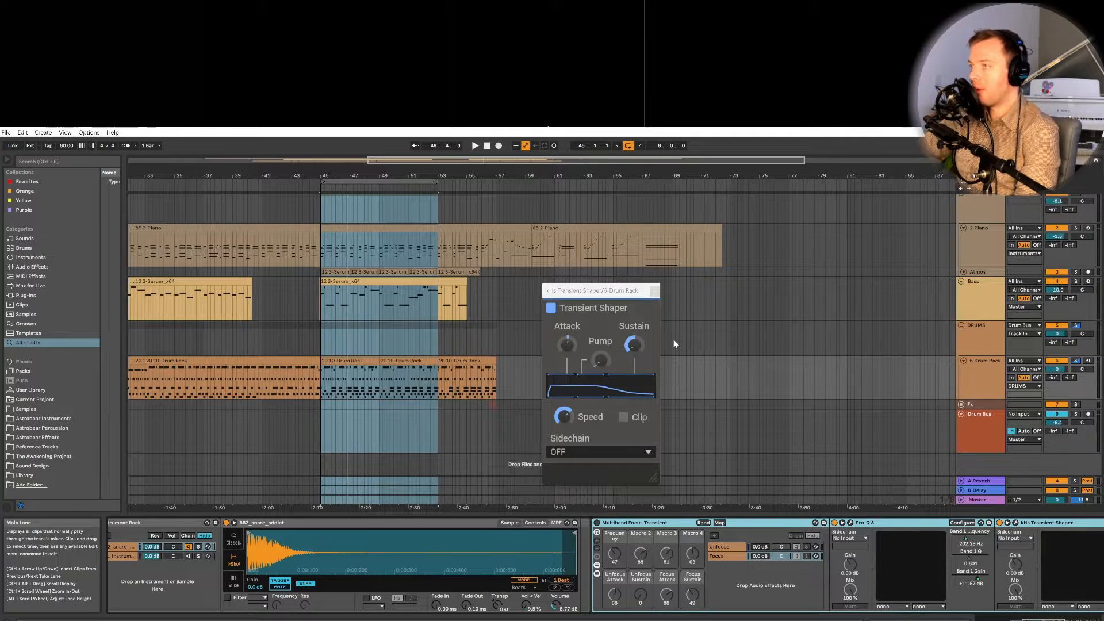
key(space)
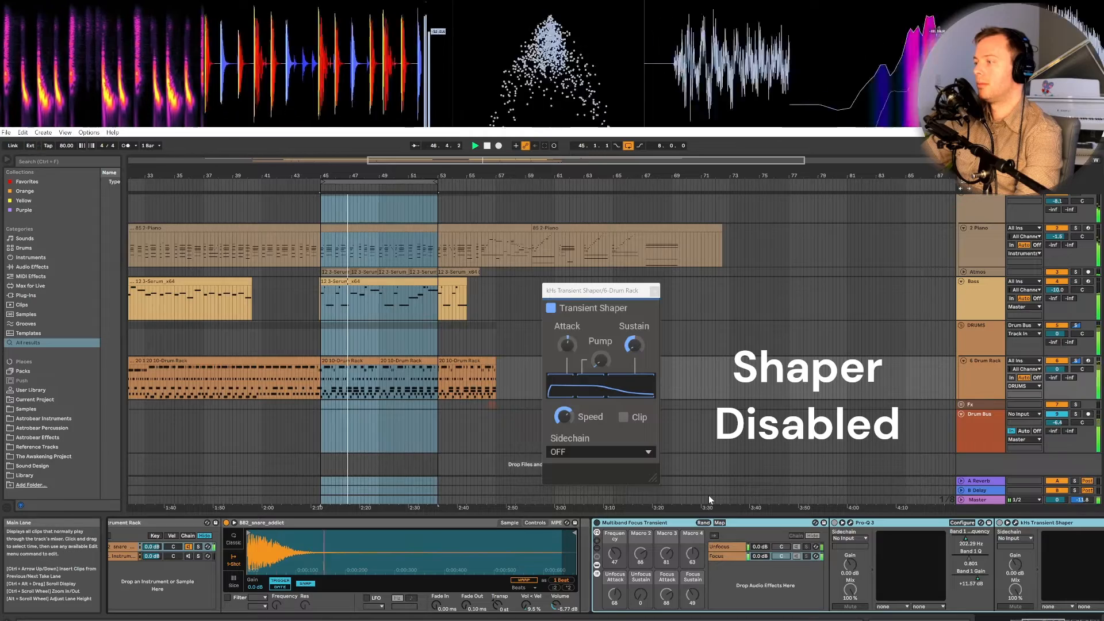
key(0)
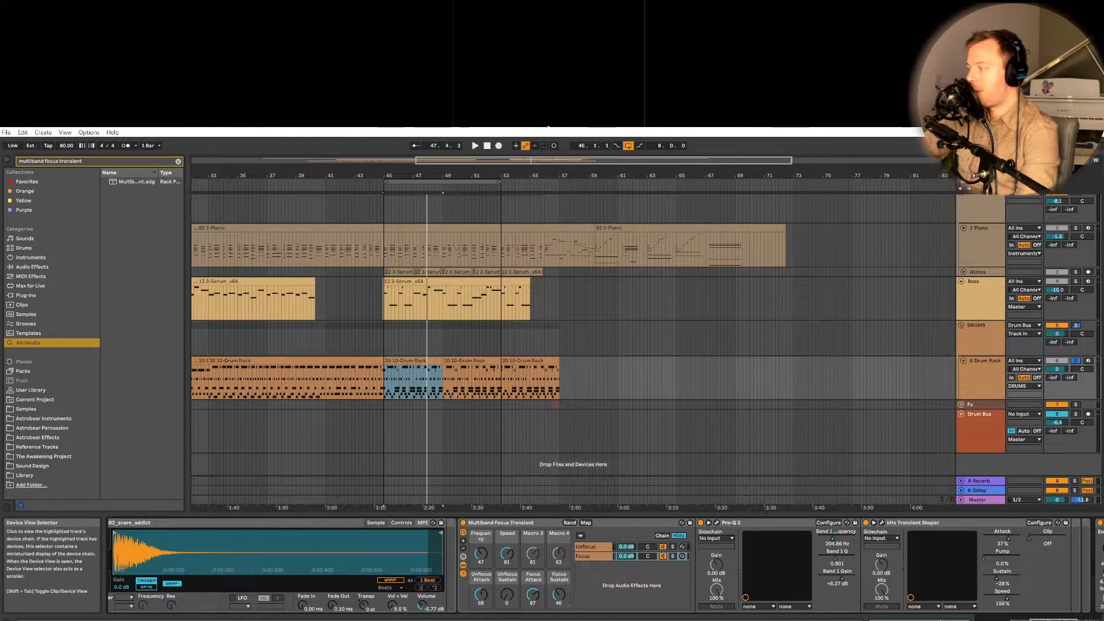
Compare the snare with the Multiband Focus Transient rack bypassed and enabled, and set its Focus Attack macro to 92.
drag(1055, 619, 1046, 620)
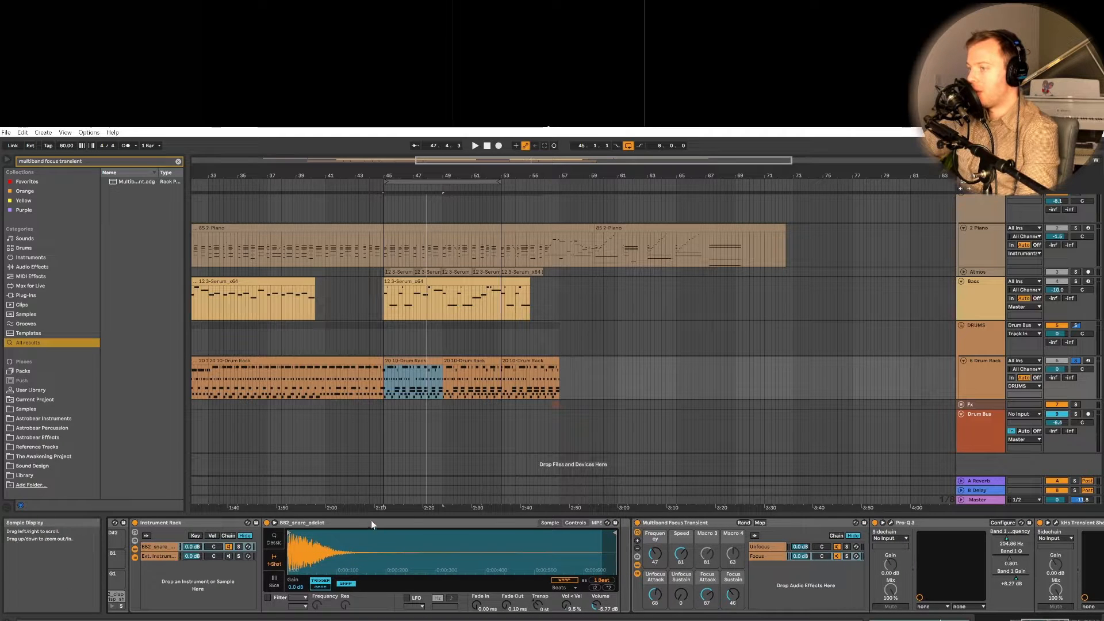
click(637, 524)
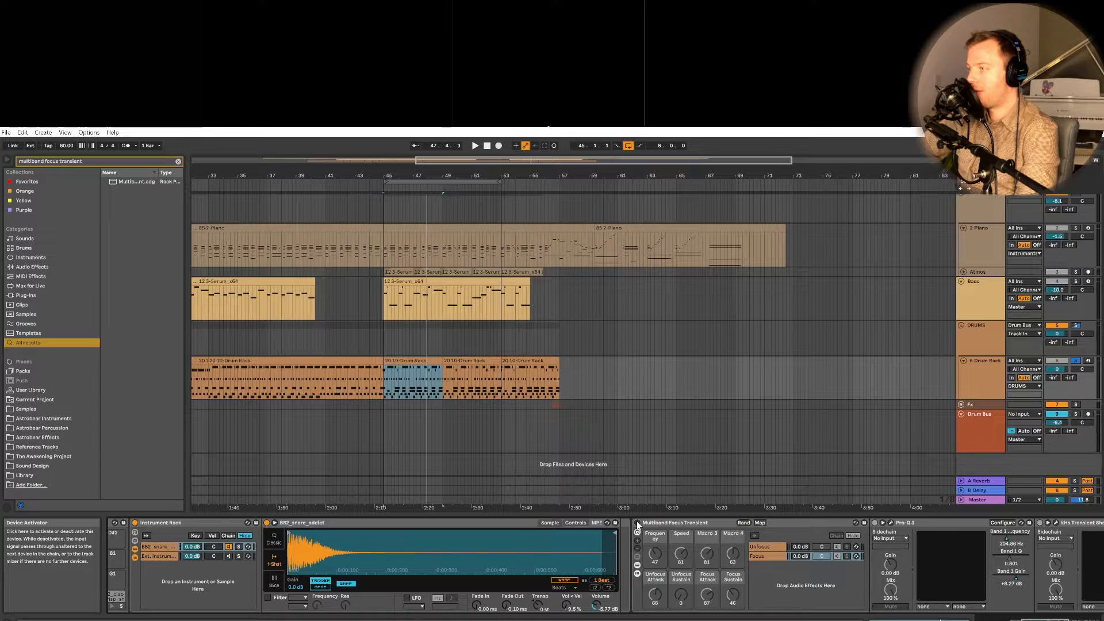
key(space)
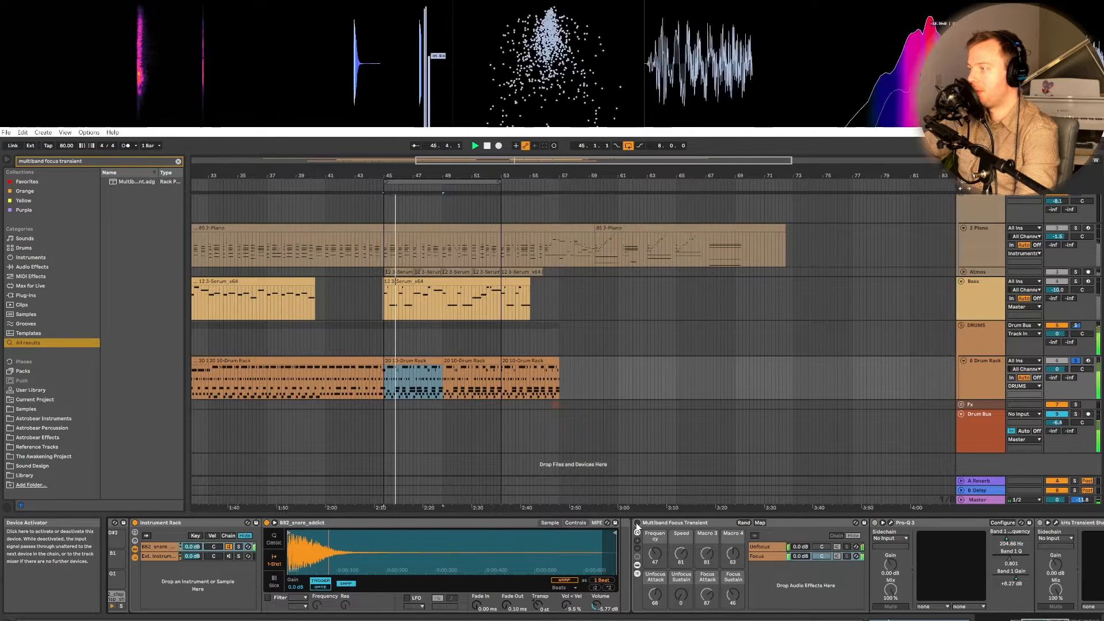
click(637, 523)
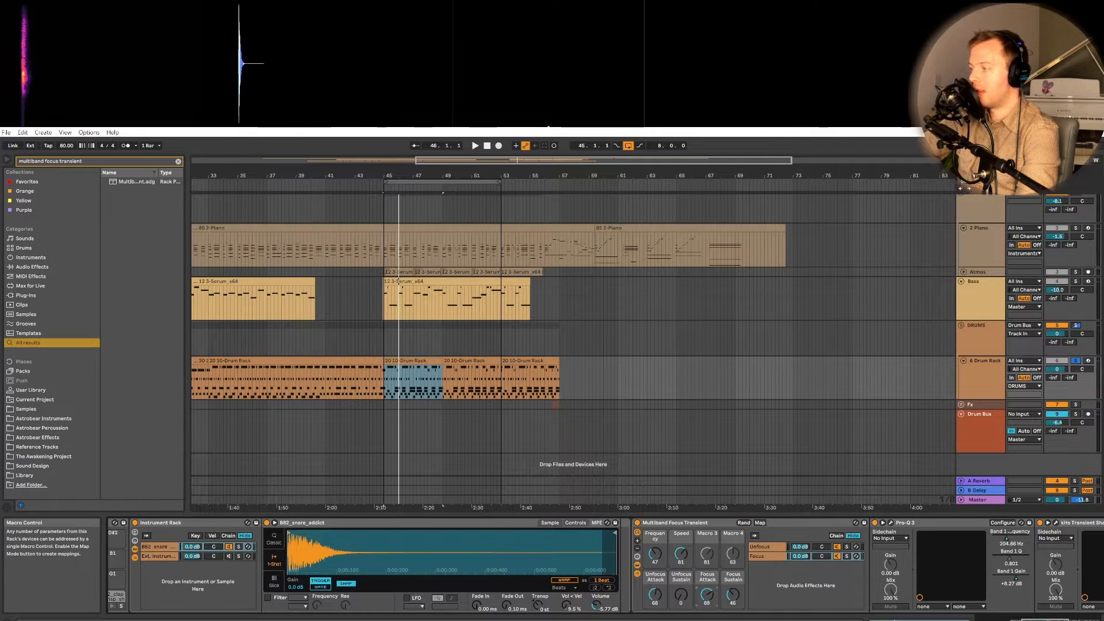
drag(707, 594, 707, 590)
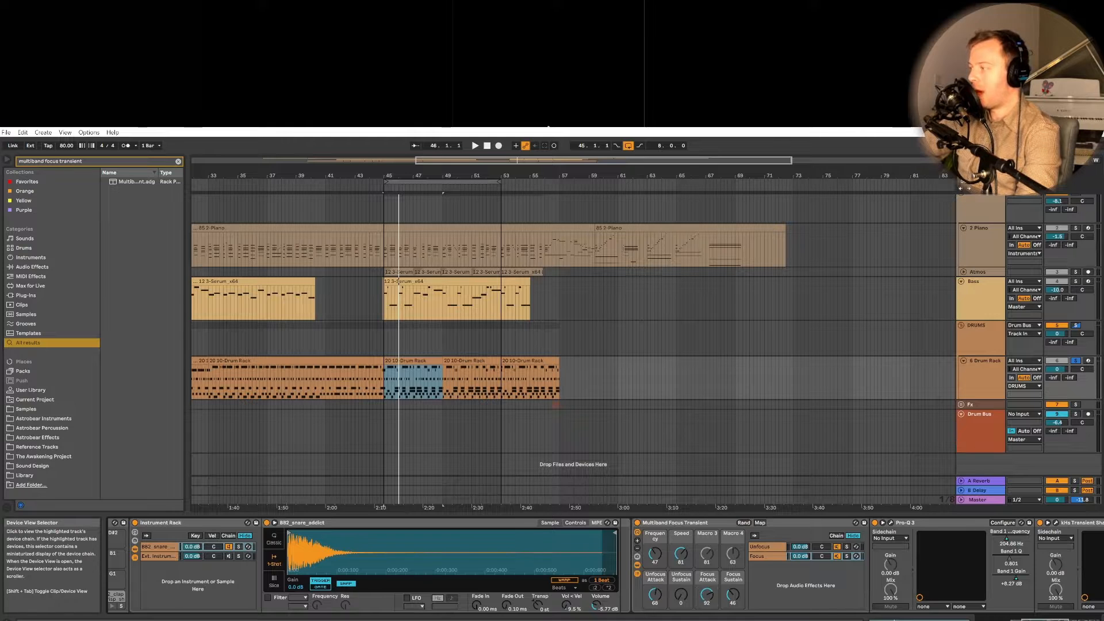
Examine the Focus chain's Pro-Q 3 curve and the rack's Frequency macro.
drag(920, 618, 977, 619)
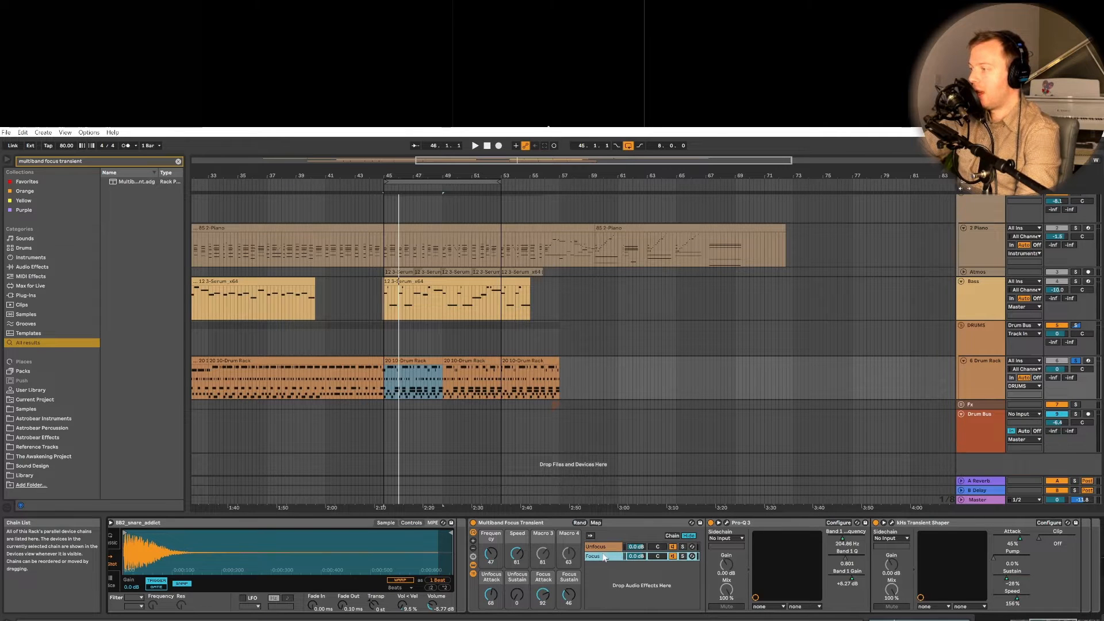
click(727, 522)
drag(585, 201, 626, 175)
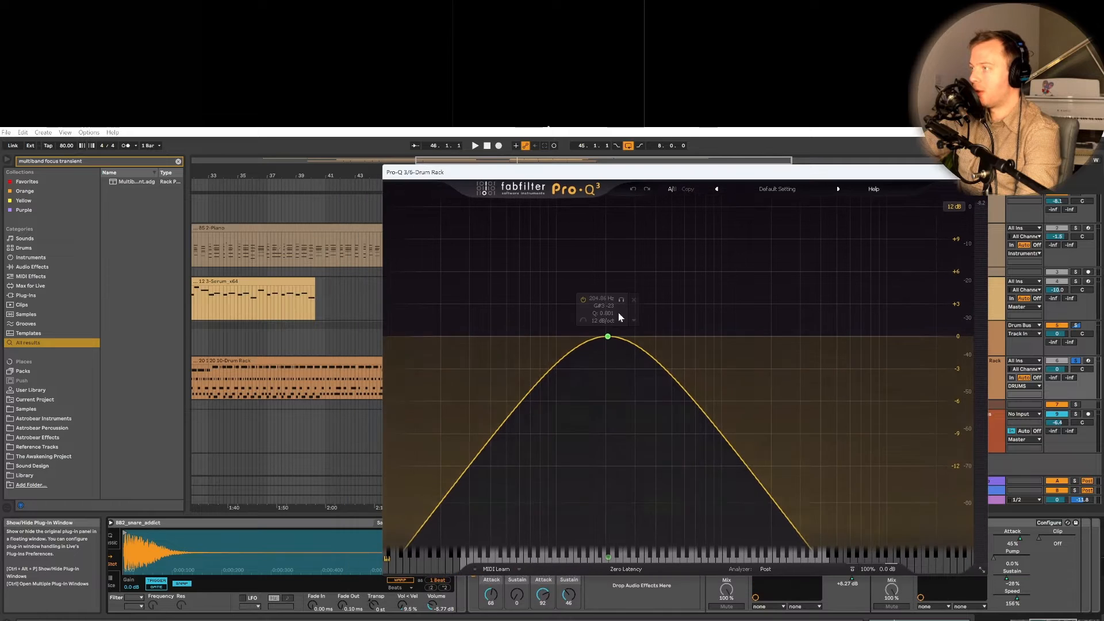
click(977, 172)
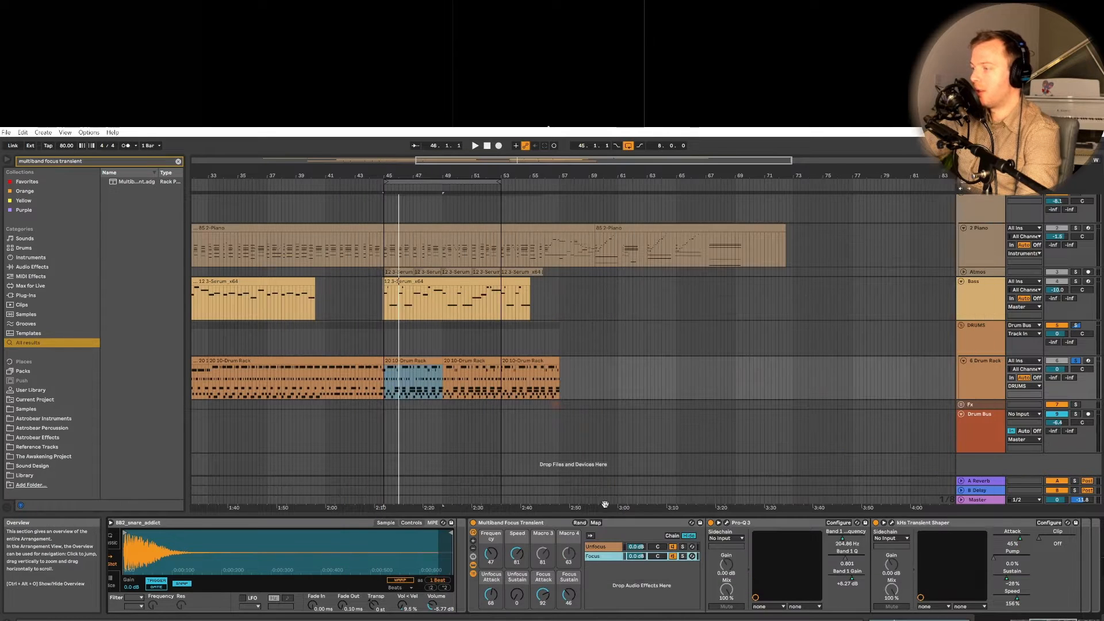
click(490, 556)
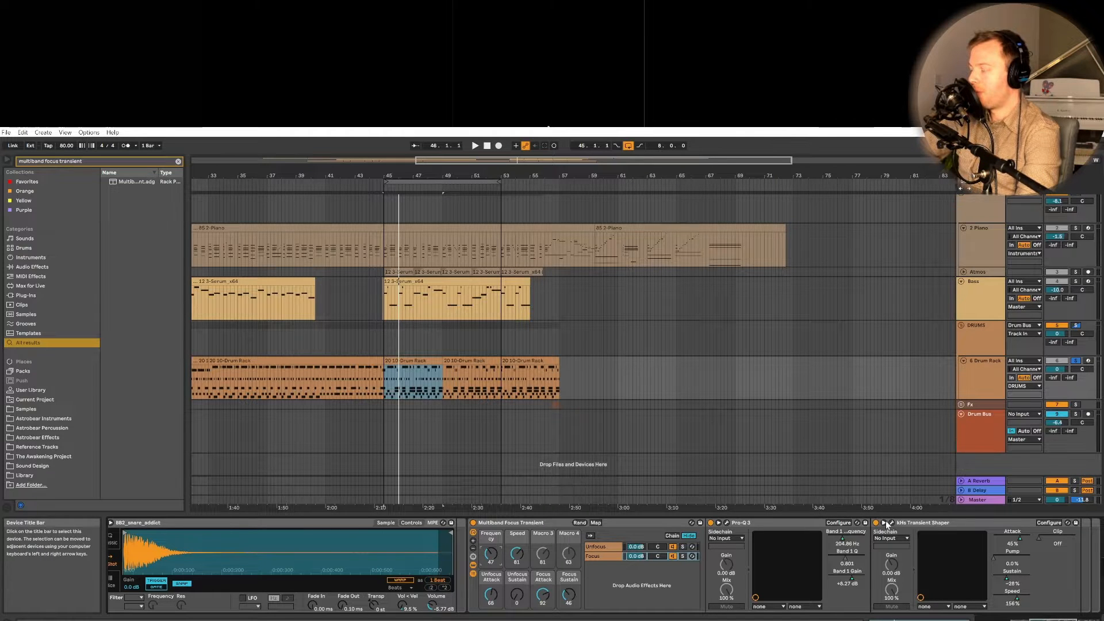
Examine the Unfocus chain's Pro-Q 3 curve, and fold the Pro-Q 3 and Utility devices to expose the kHs Transient Shaper.
click(602, 549)
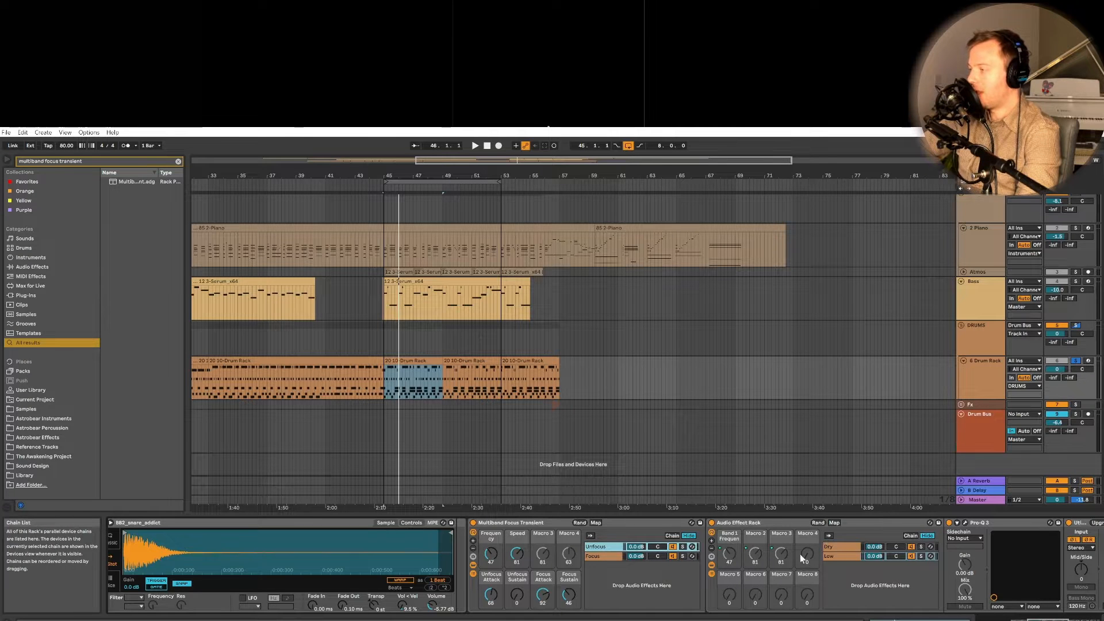
click(966, 523)
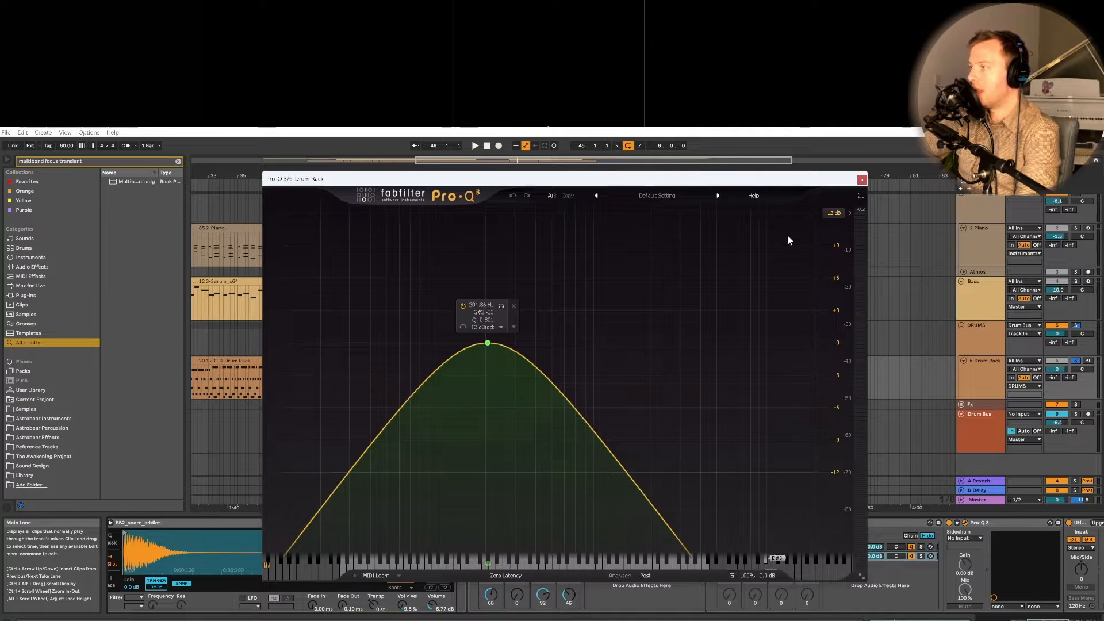
click(861, 180)
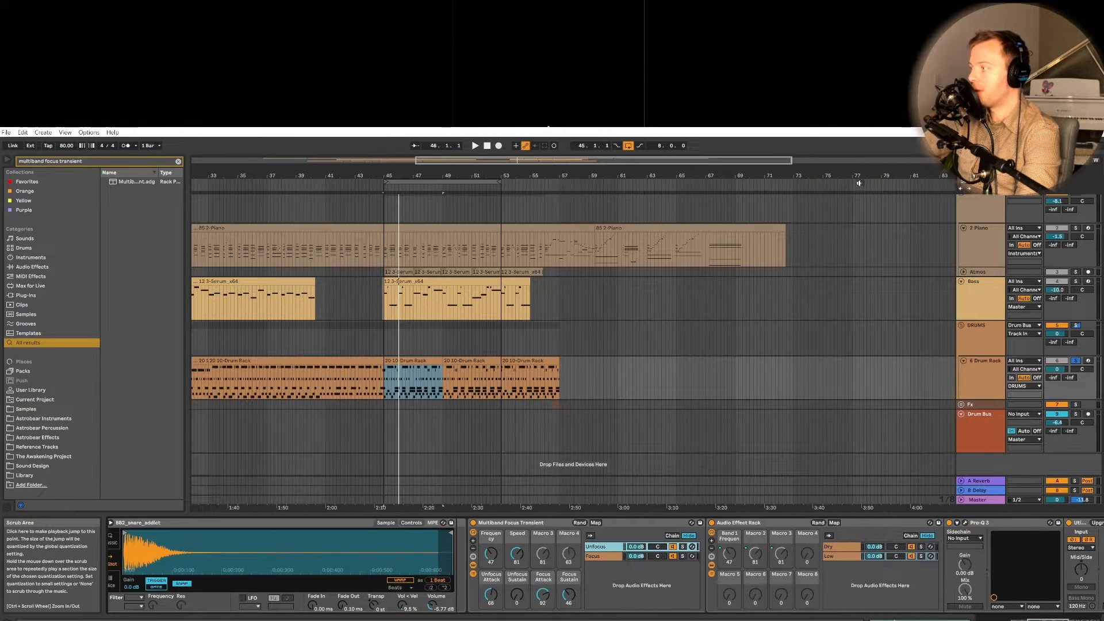
double_click(993, 523)
double_click(977, 523)
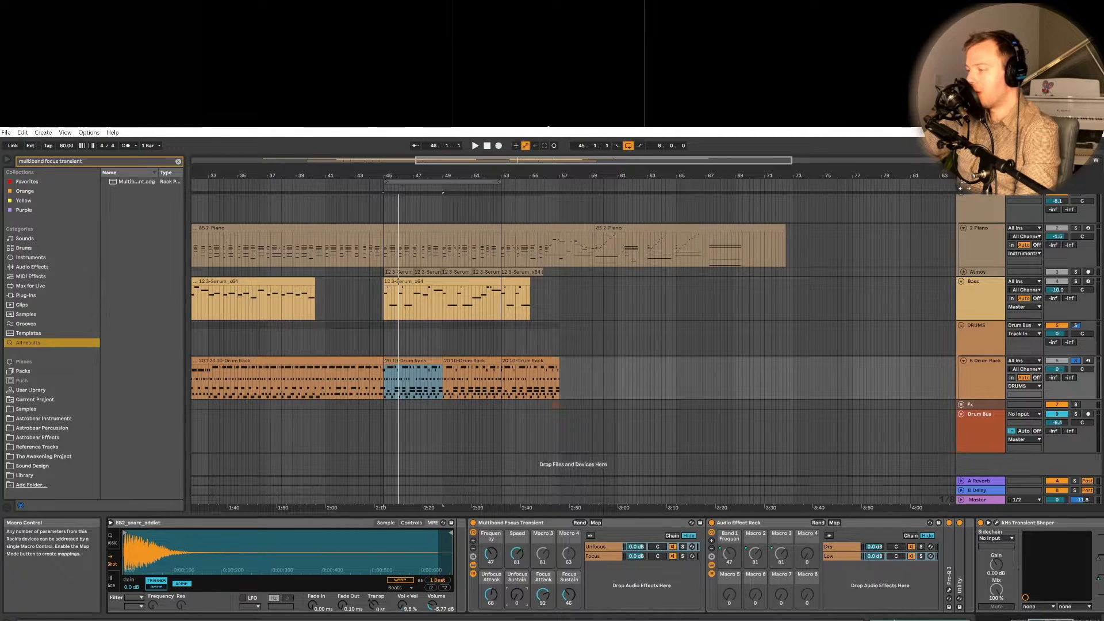
Audition the snare with Unfocus Sustain at 127, undo that change and set Unfocus Sustain to 0.
key(space)
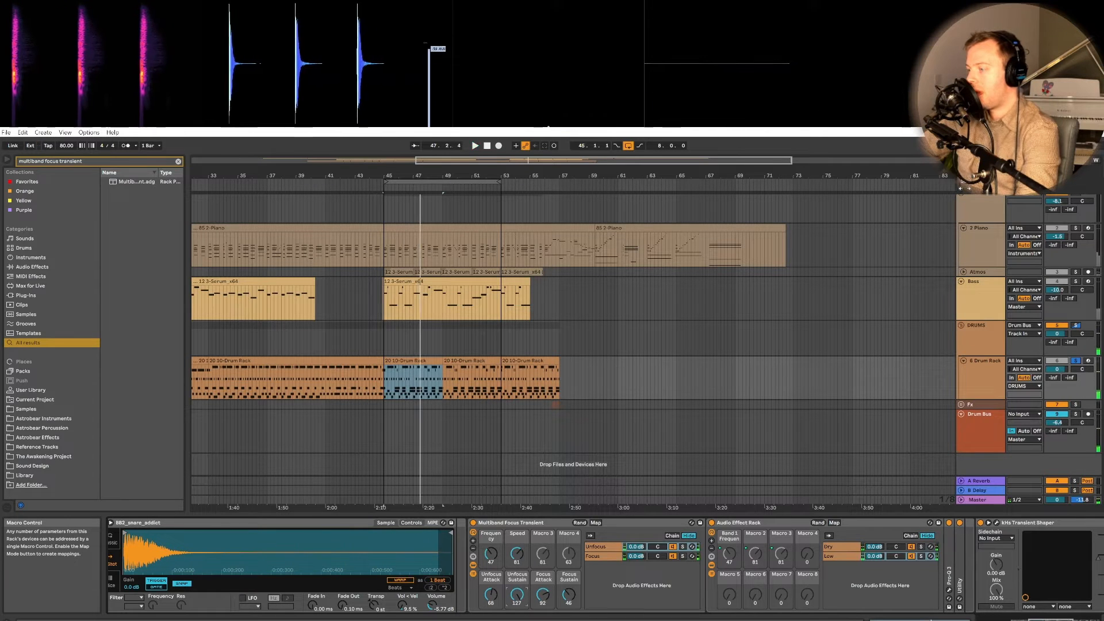
key(ctrl+z)
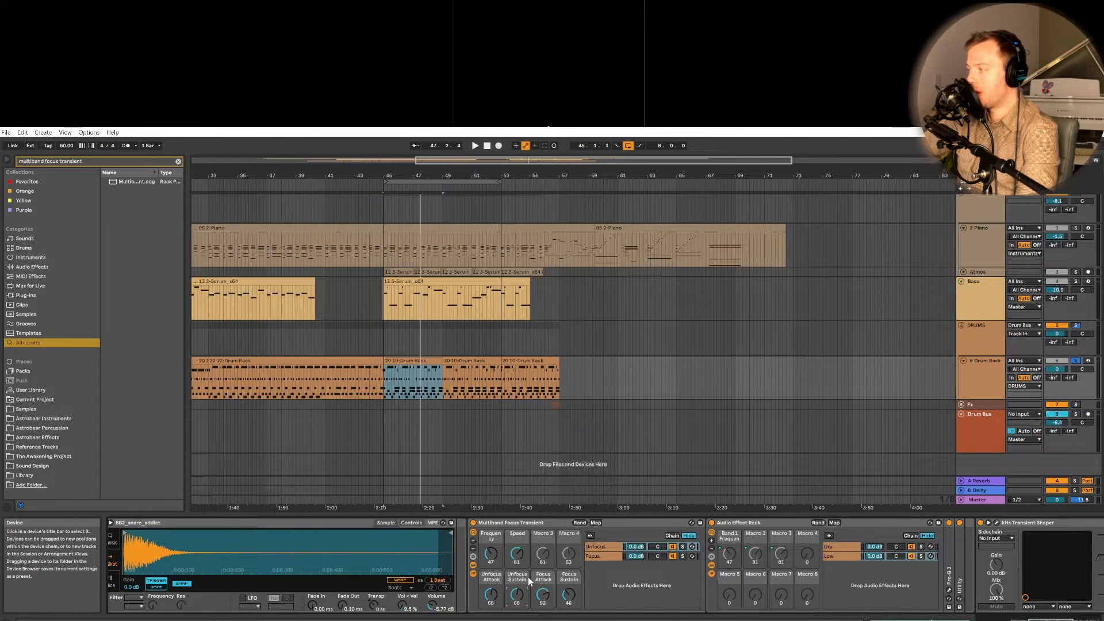
drag(526, 580, 525, 583)
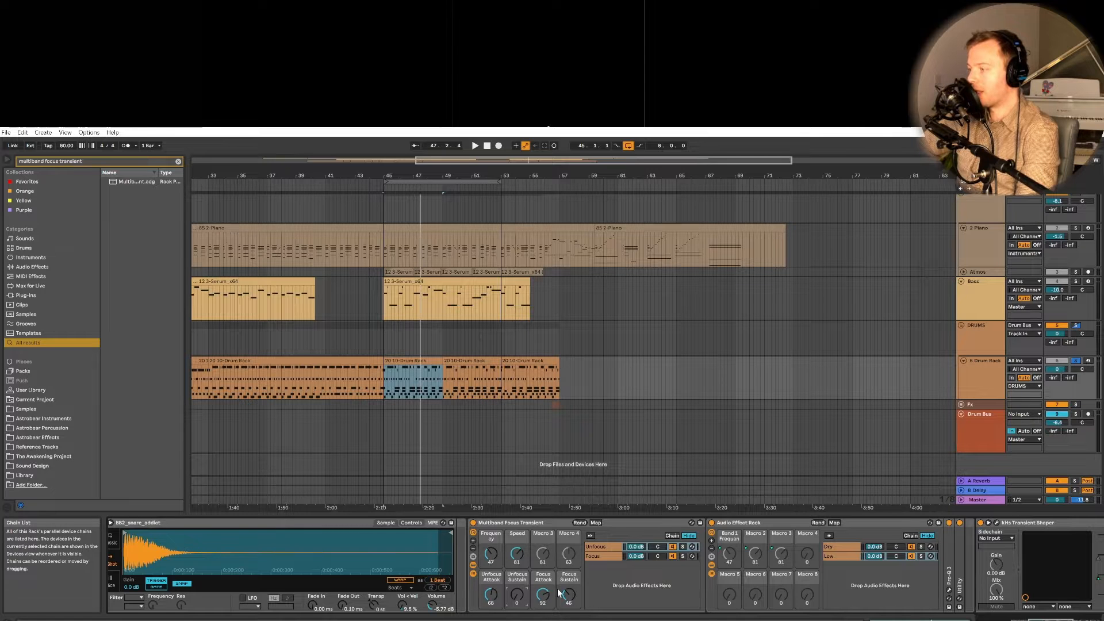
Audition the snare with Focus Attack turned fully down, and raise Focus Attack to 89 while comparing playback.
key(space)
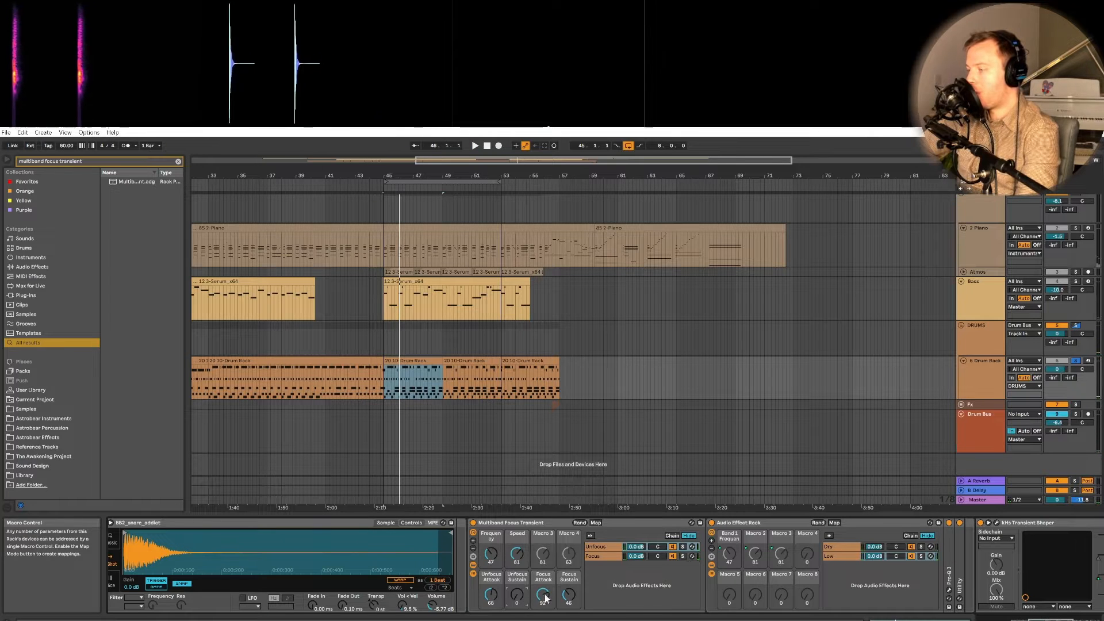
drag(544, 595, 544, 620)
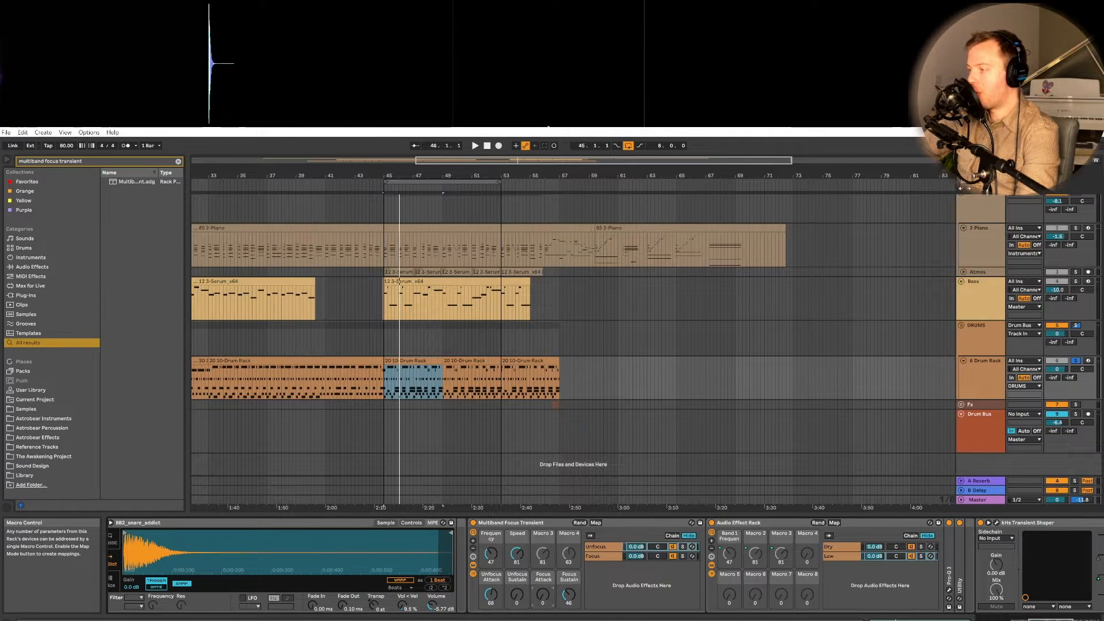
key(space)
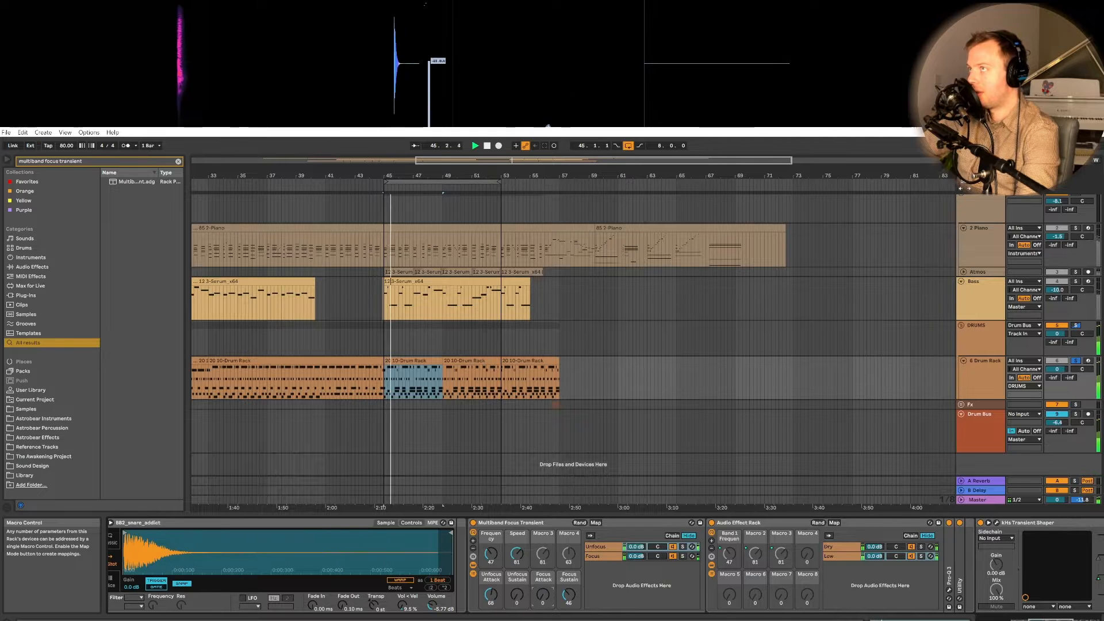
key(space)
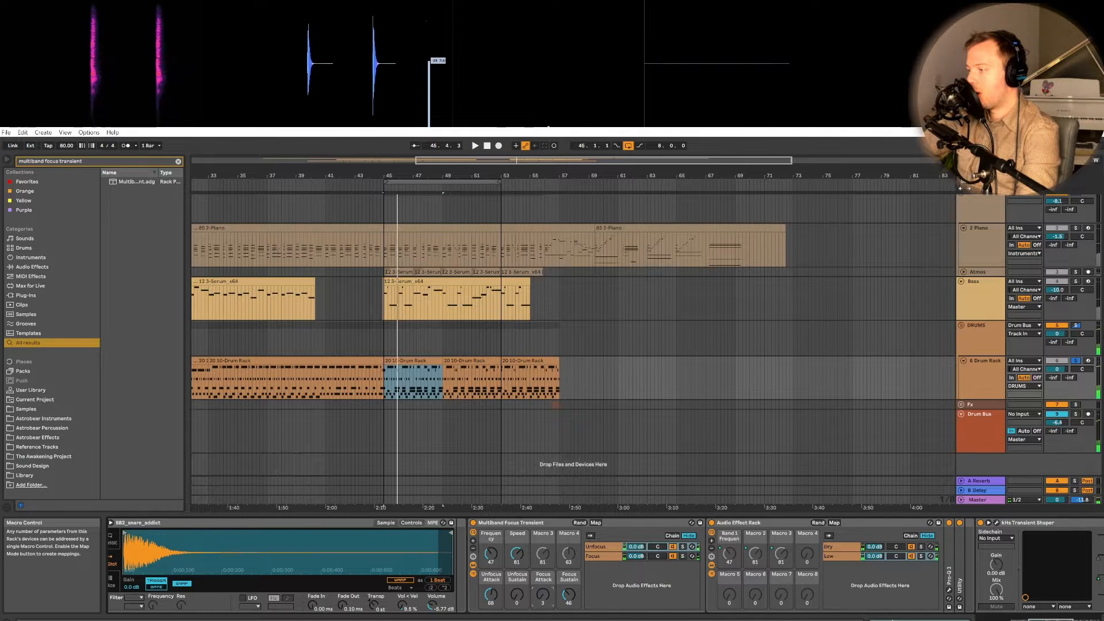
drag(542, 596, 543, 558)
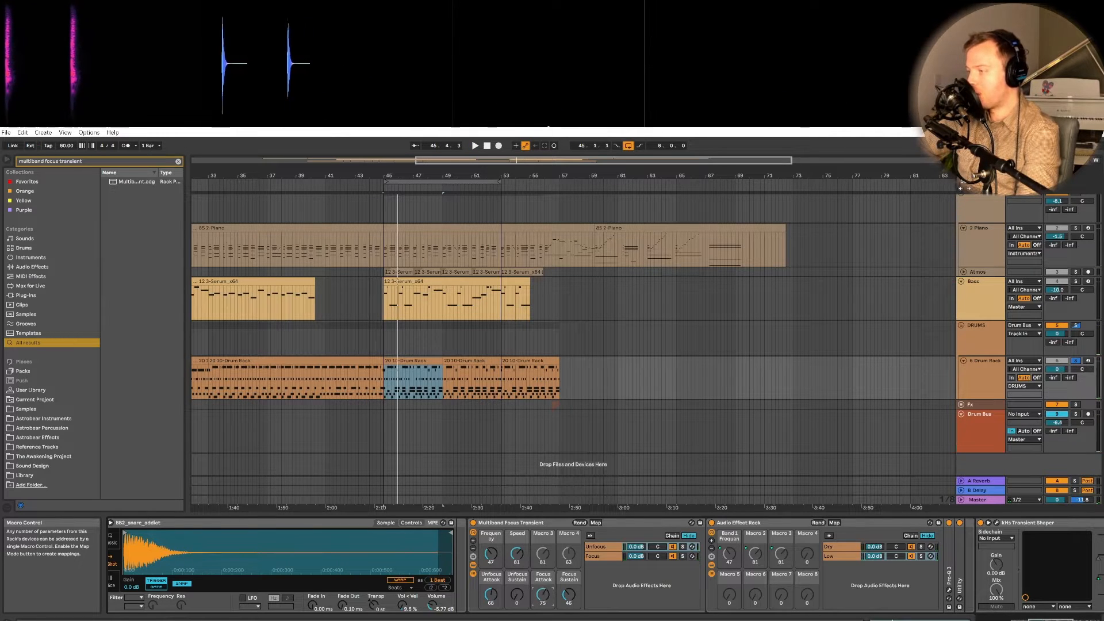
key(space)
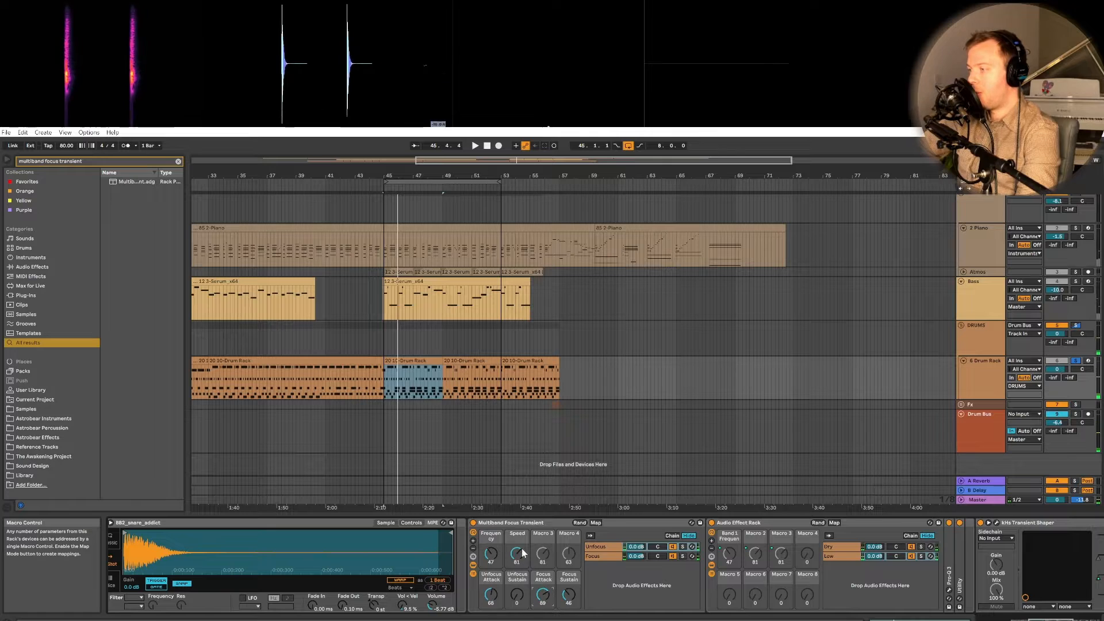
Examine the Speed control in the Unfocus chain's kHs Transient Shaper and the macro mappings of the Multiband Focus Transient rack.
click(996, 523)
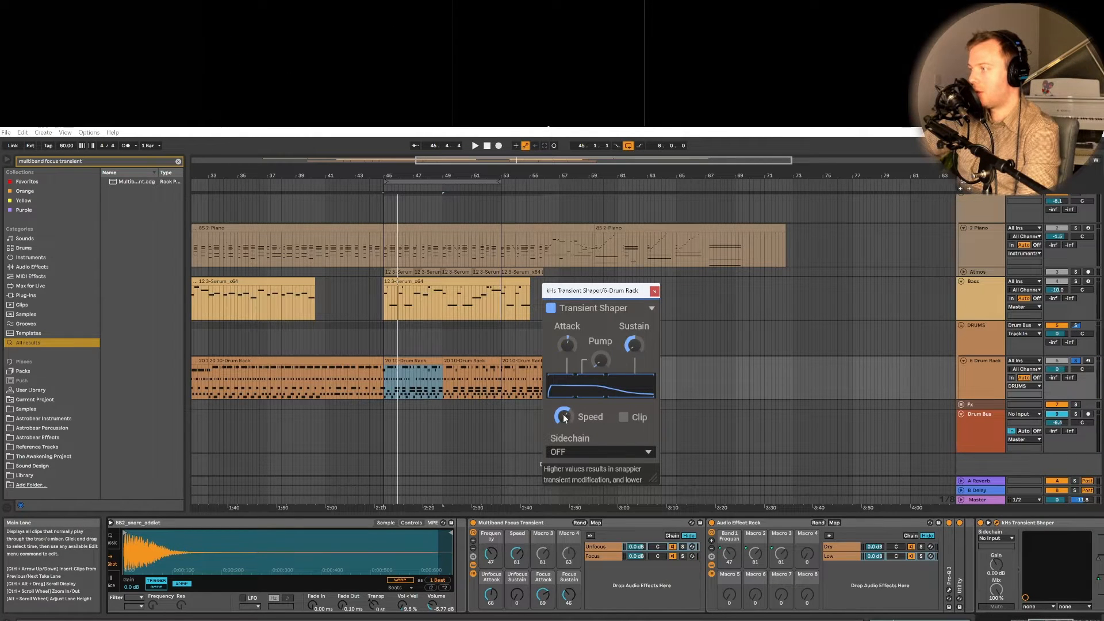
click(655, 291)
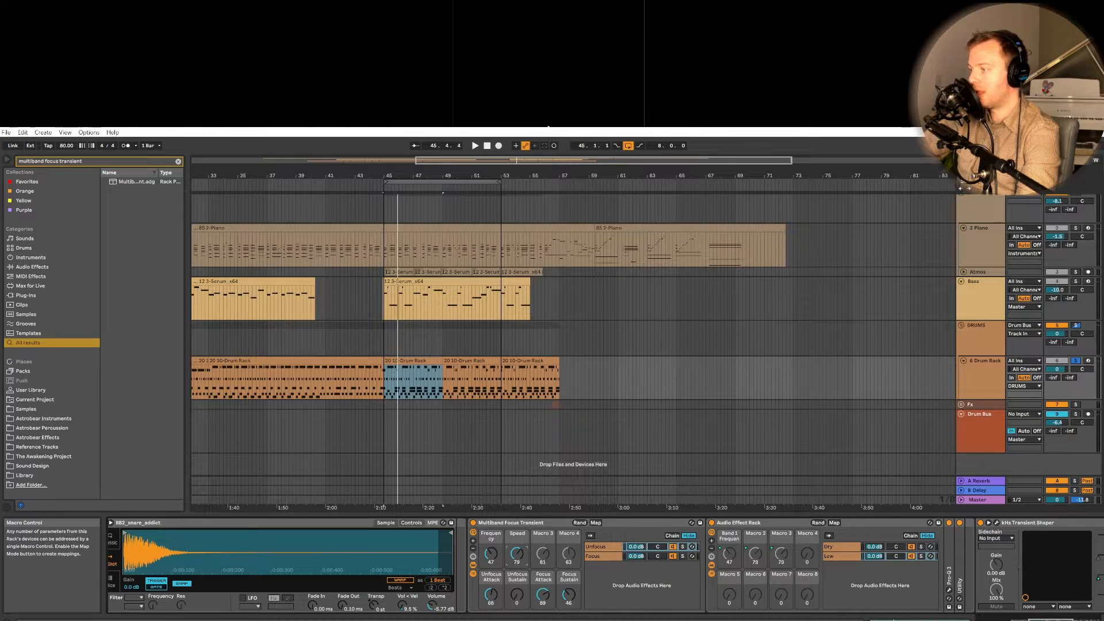
click(596, 523)
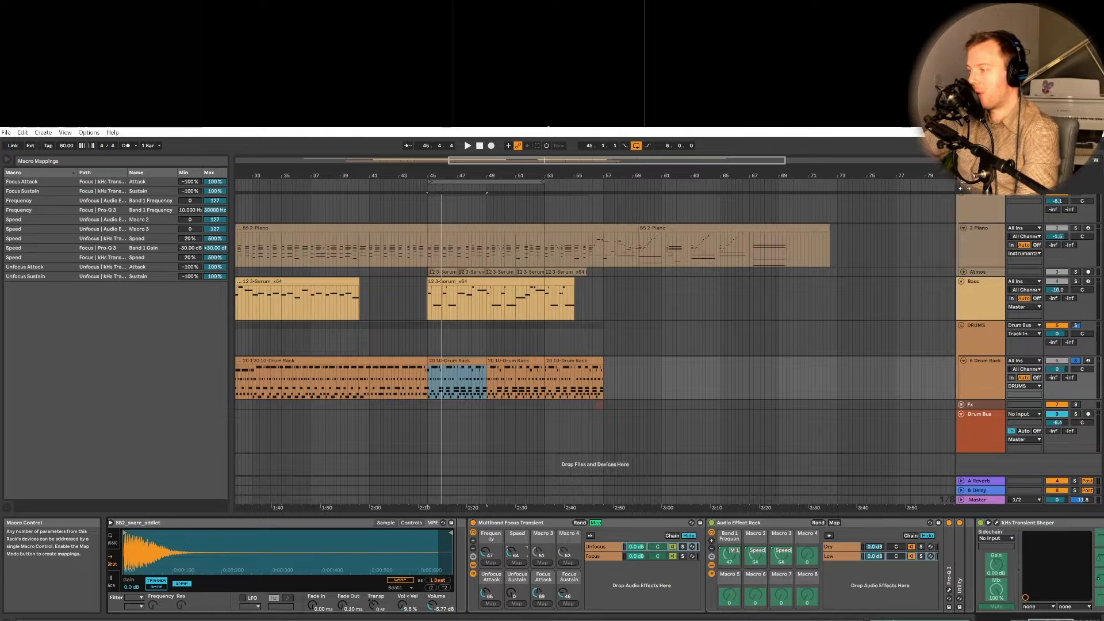
key(space)
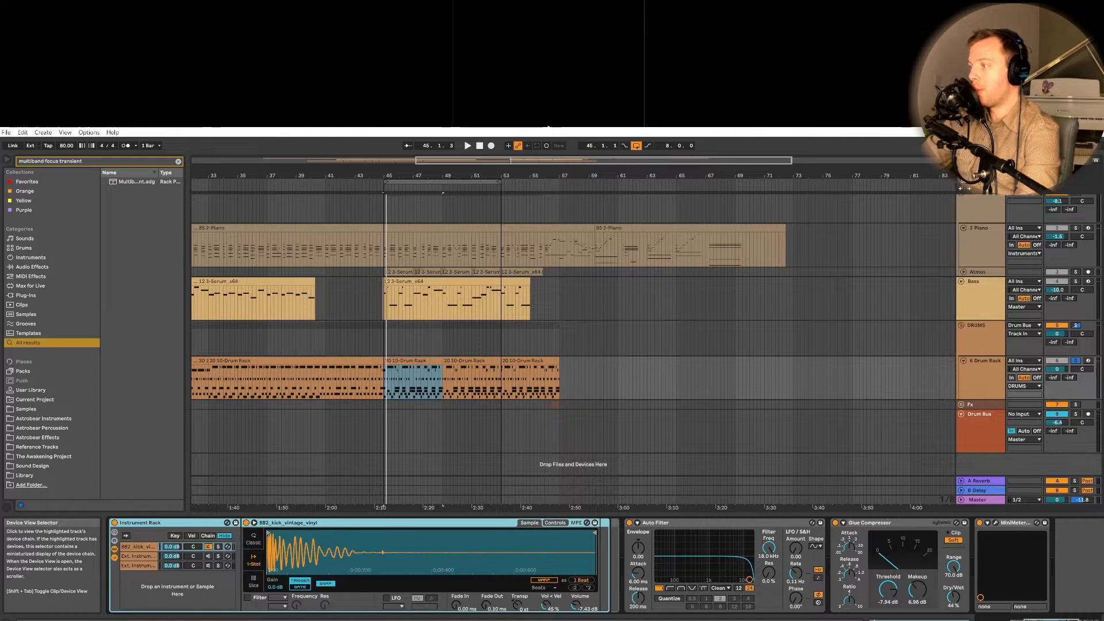
Search the browser for Pro Q and insert Pro-Q 3 directly after the vintage vinyl kick sampler.
drag(1051, 620, 1040, 619)
drag(920, 619, 1023, 619)
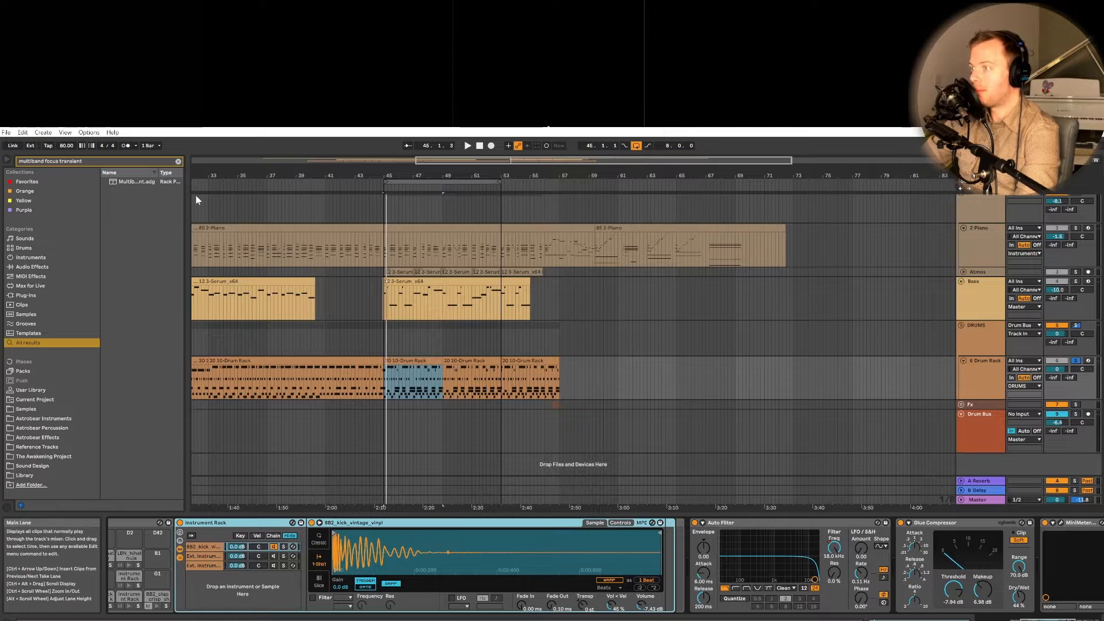
click(177, 162)
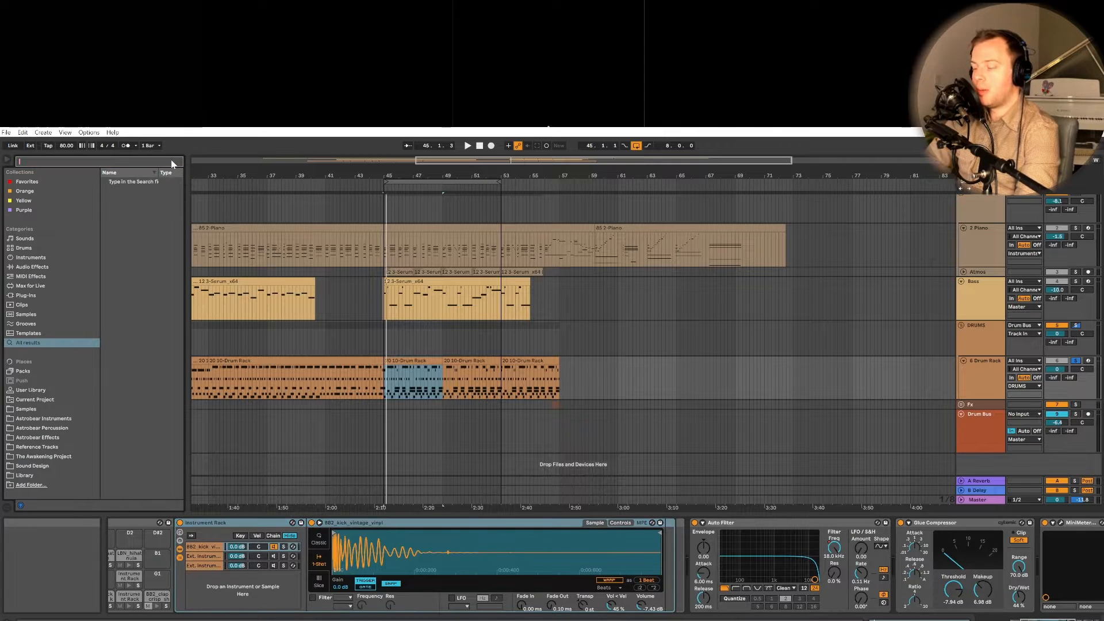
text(Pro Q)
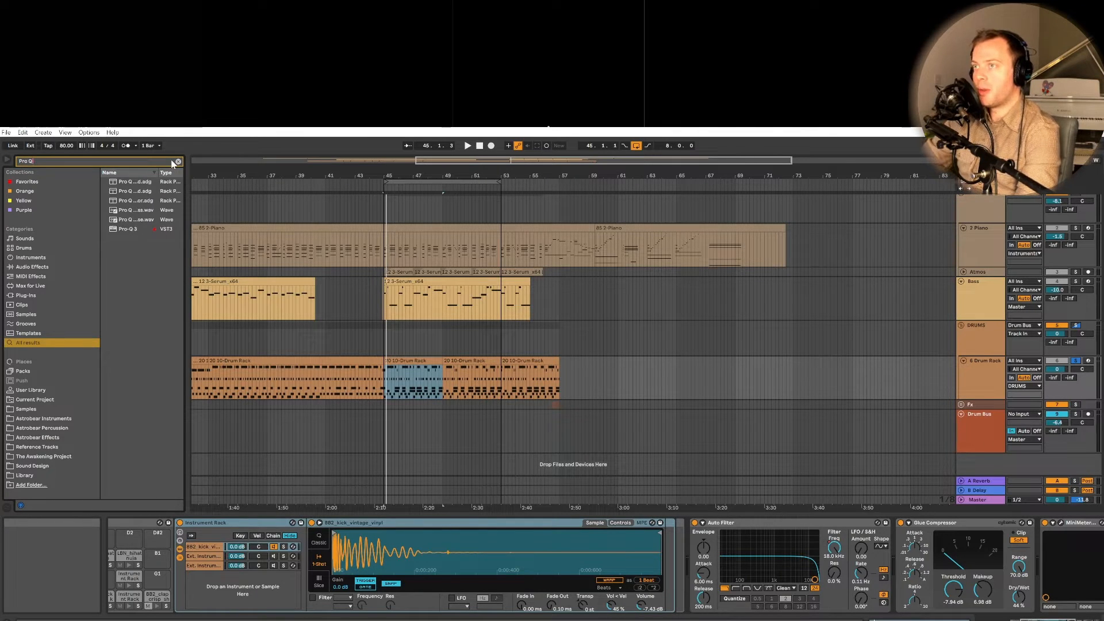
drag(676, 540, 676, 550)
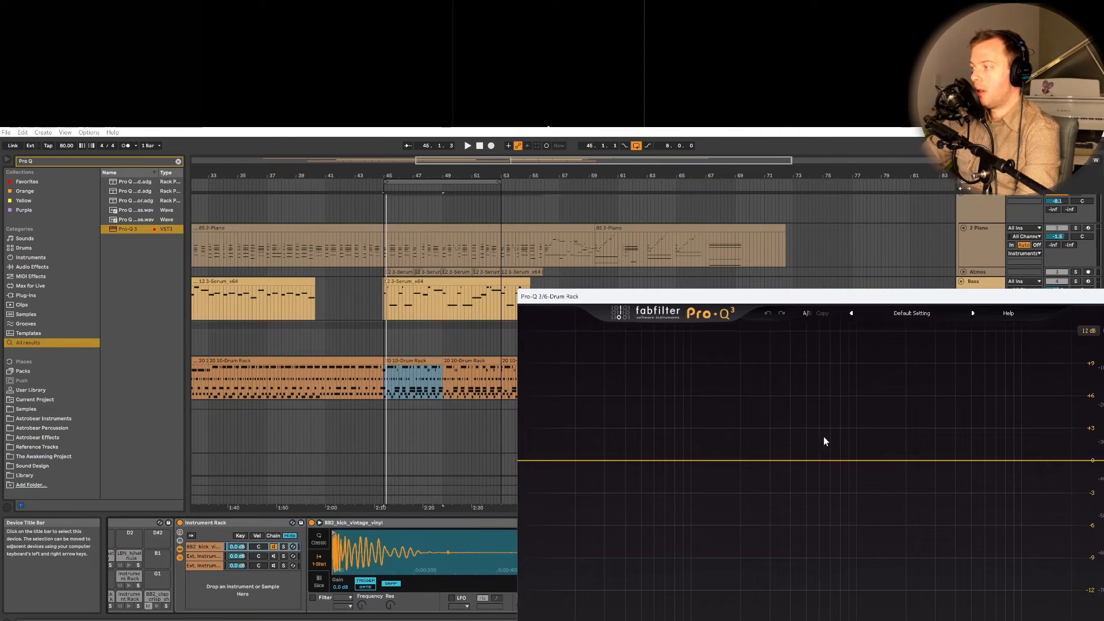
Add a band at about 117 Hz in Pro-Q 3, set its shape to Band Pass, and close the plug-in window.
drag(914, 297, 592, 258)
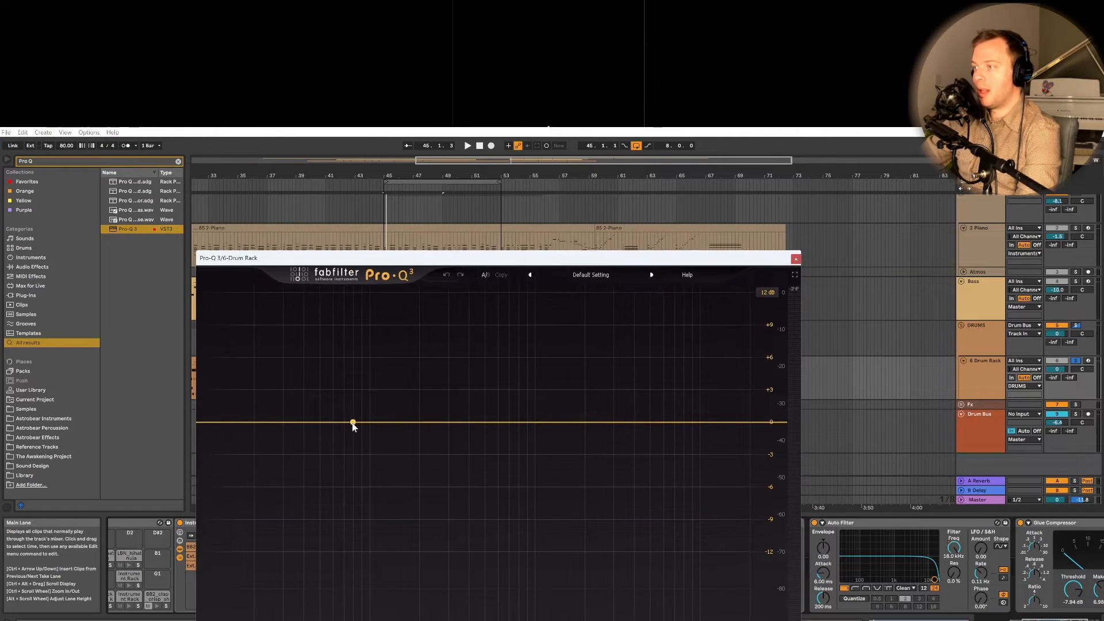
click(380, 422)
click(294, 604)
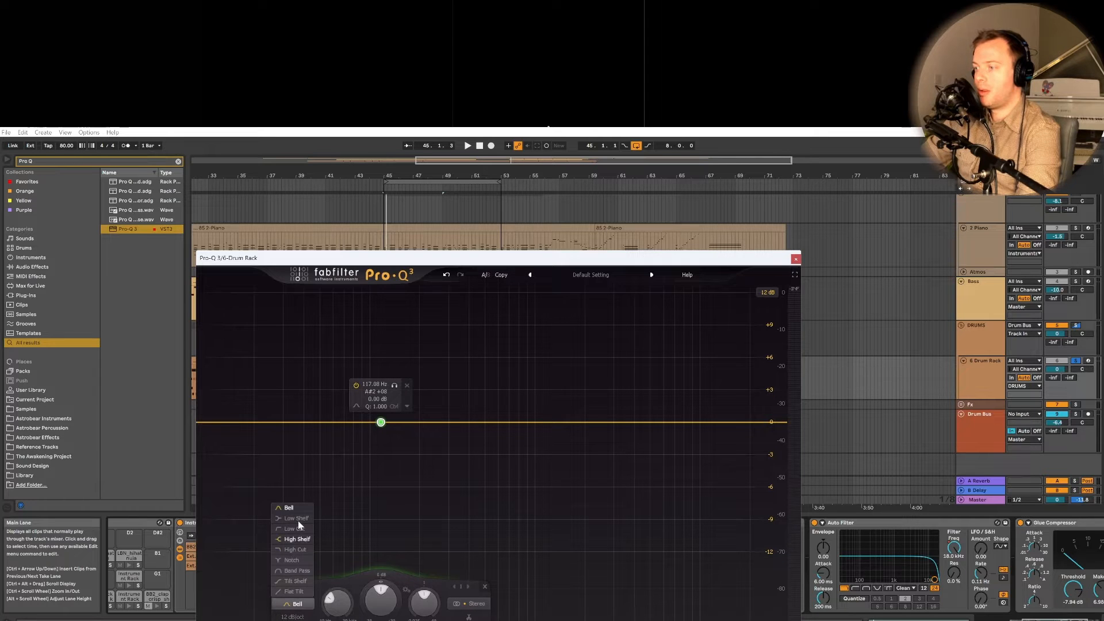
click(297, 570)
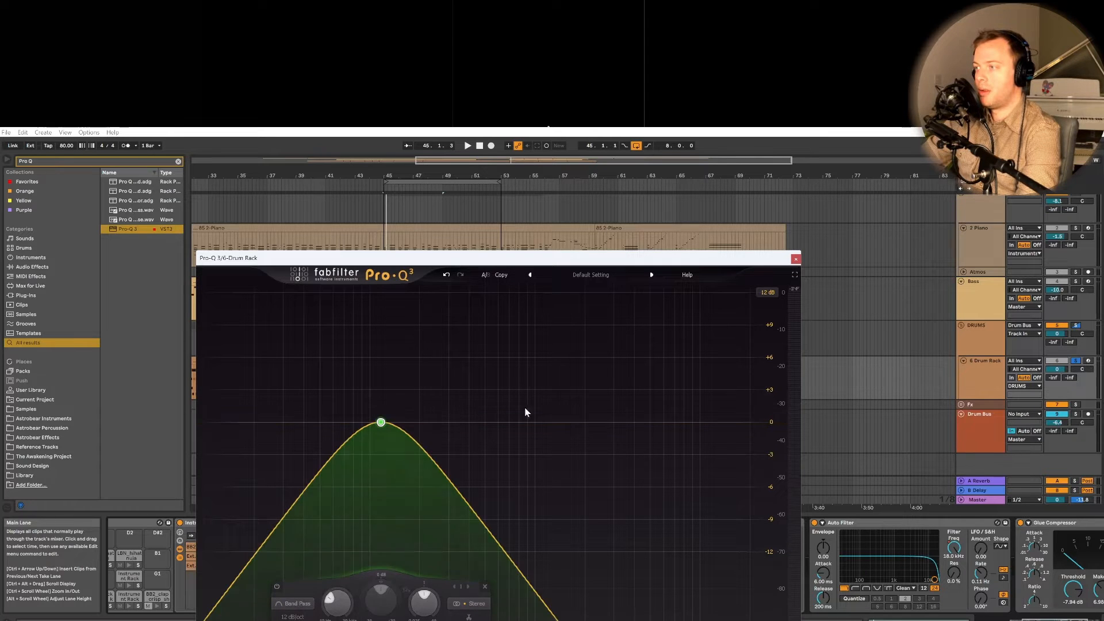
click(795, 258)
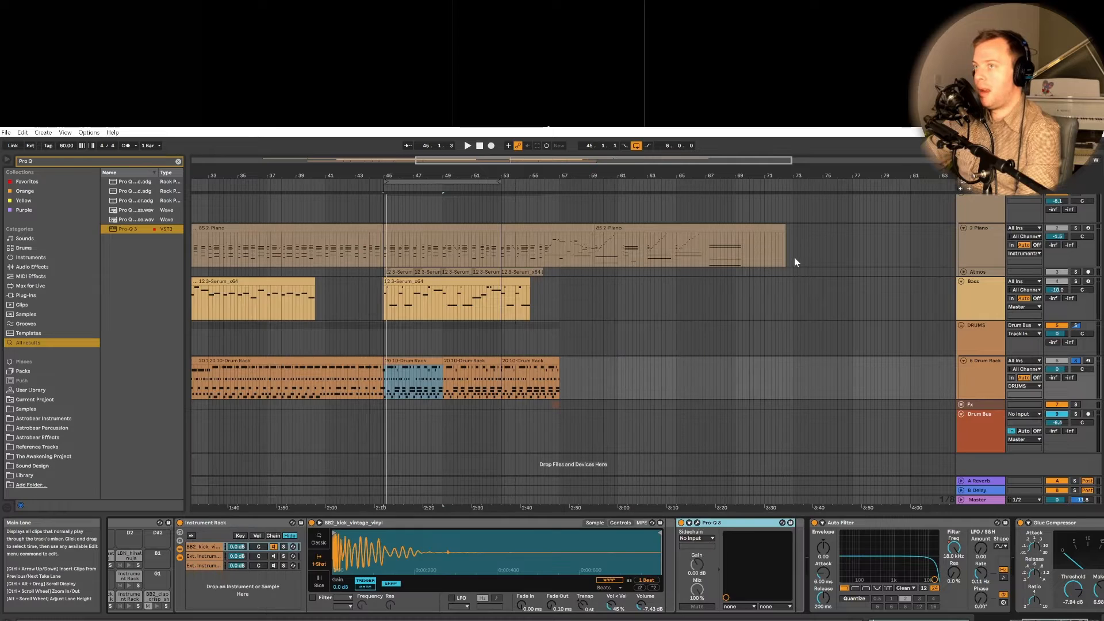
Search the browser for transient shaper and insert kHs Transient Shaper directly after Pro-Q 3.
text(tran)
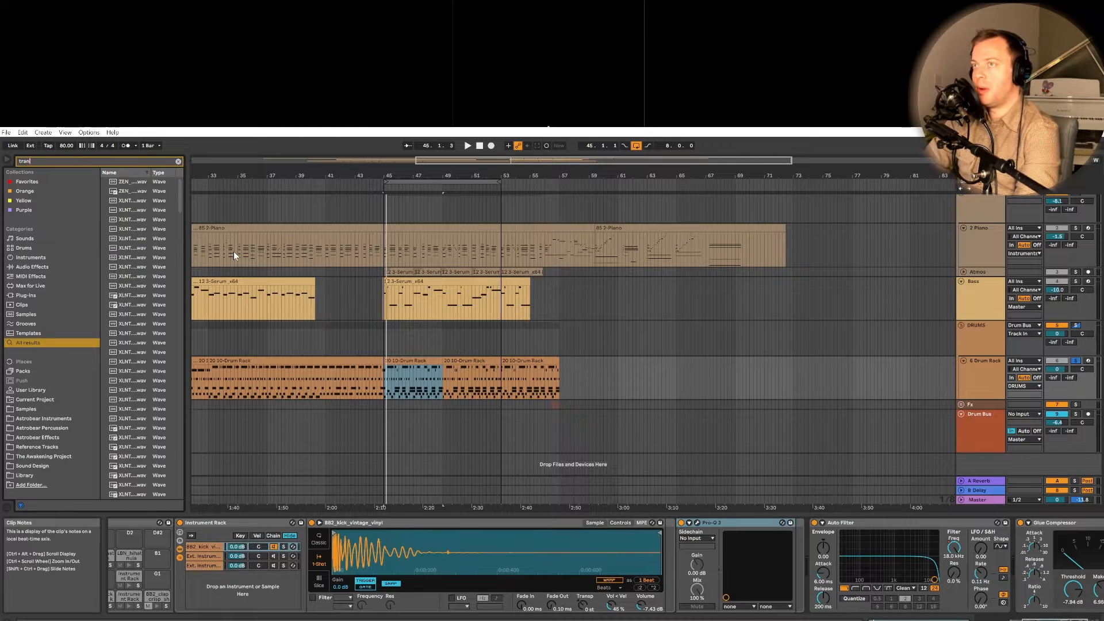
text(sie)
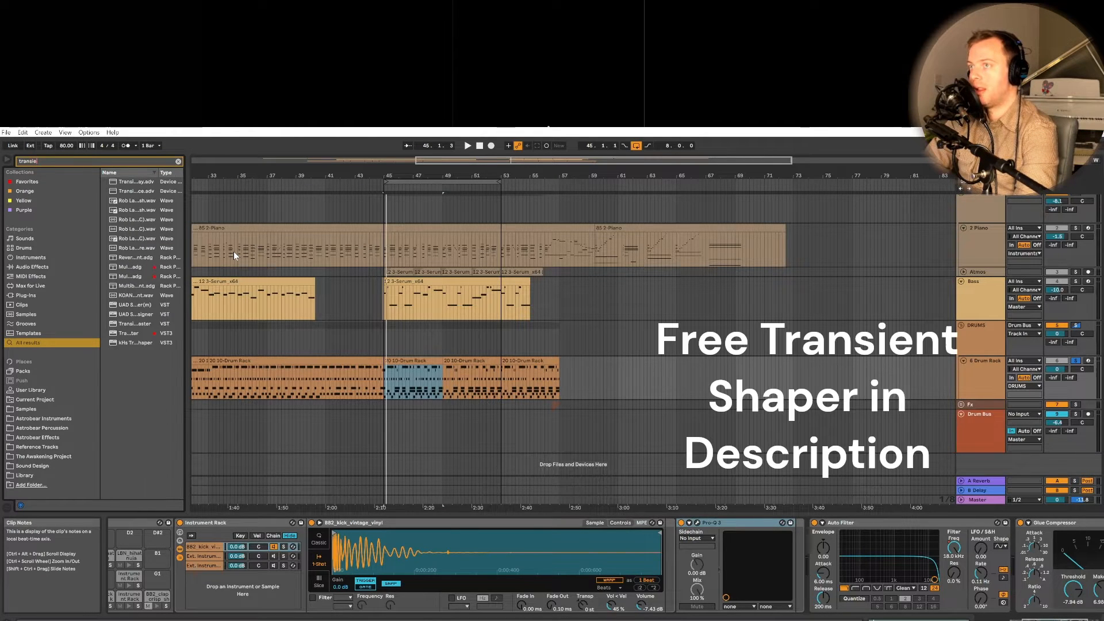
text(nt shaper)
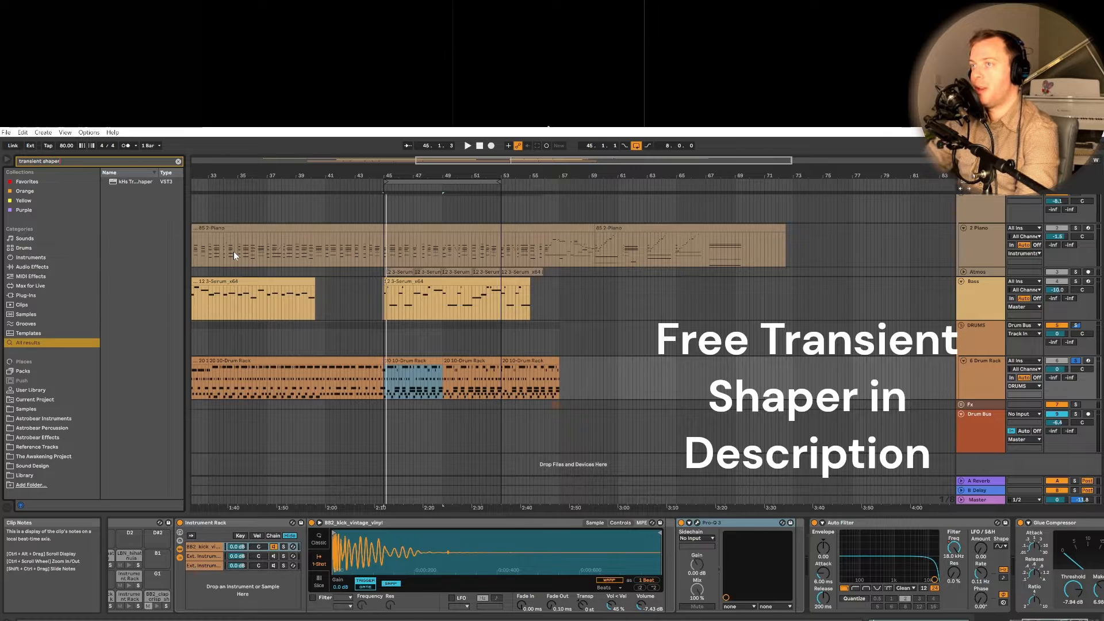
drag(128, 185, 794, 543)
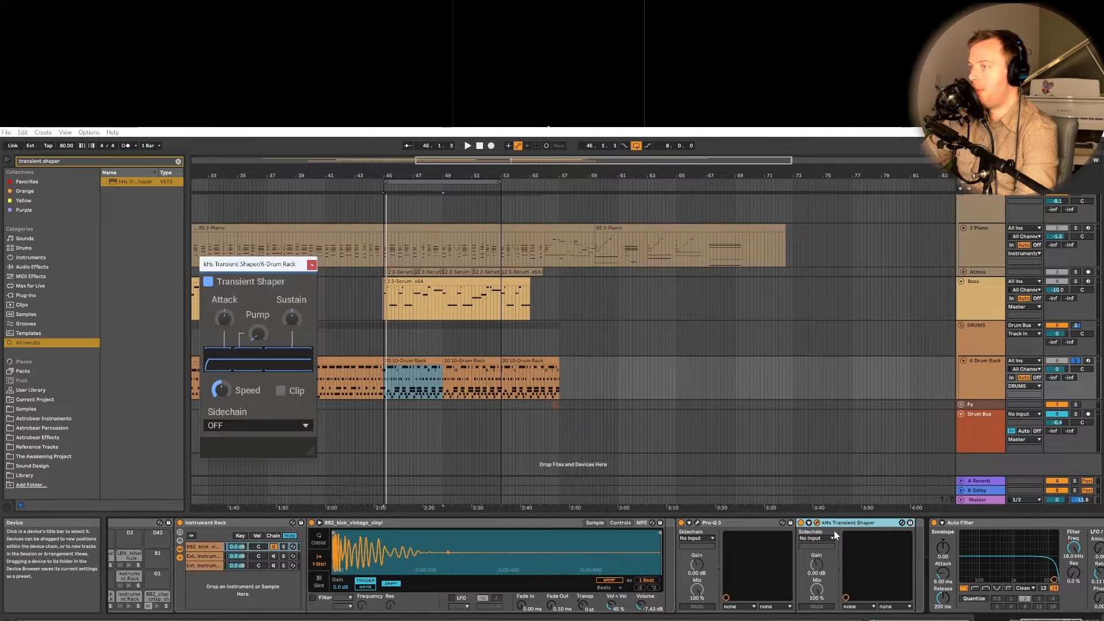
Group Pro-Q 3 and kHs Transient Shaper into an Audio Effect Rack.
click(746, 527)
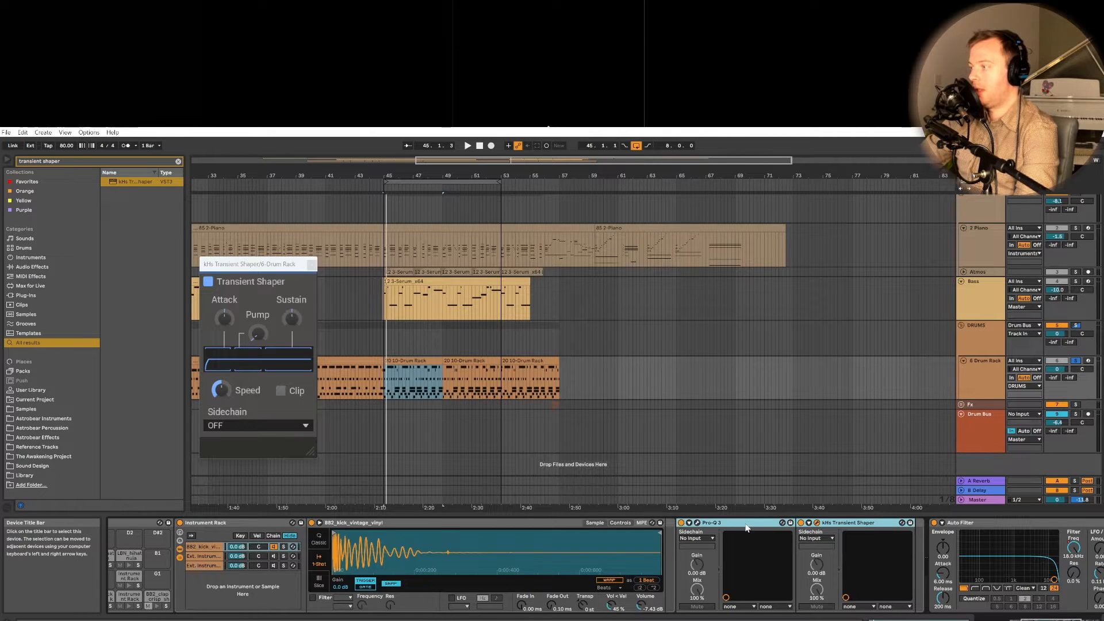
shift+click(851, 522)
key(ctrl+g)
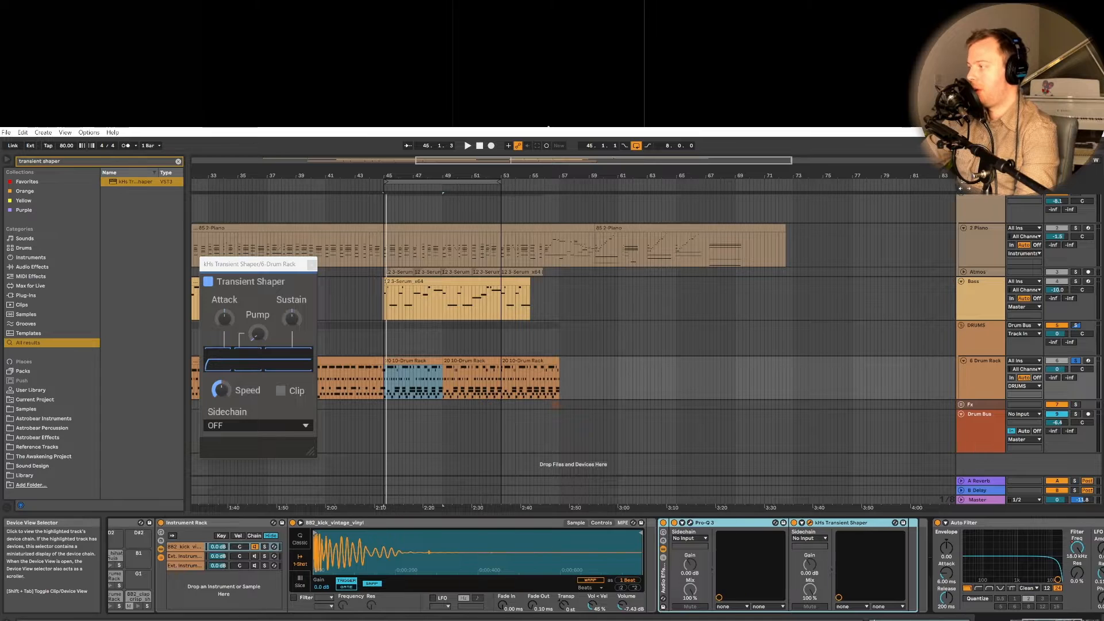
Show the new rack's macro controls and map Pro-Q 3's Band 1 Frequency to Macro 1.
click(580, 540)
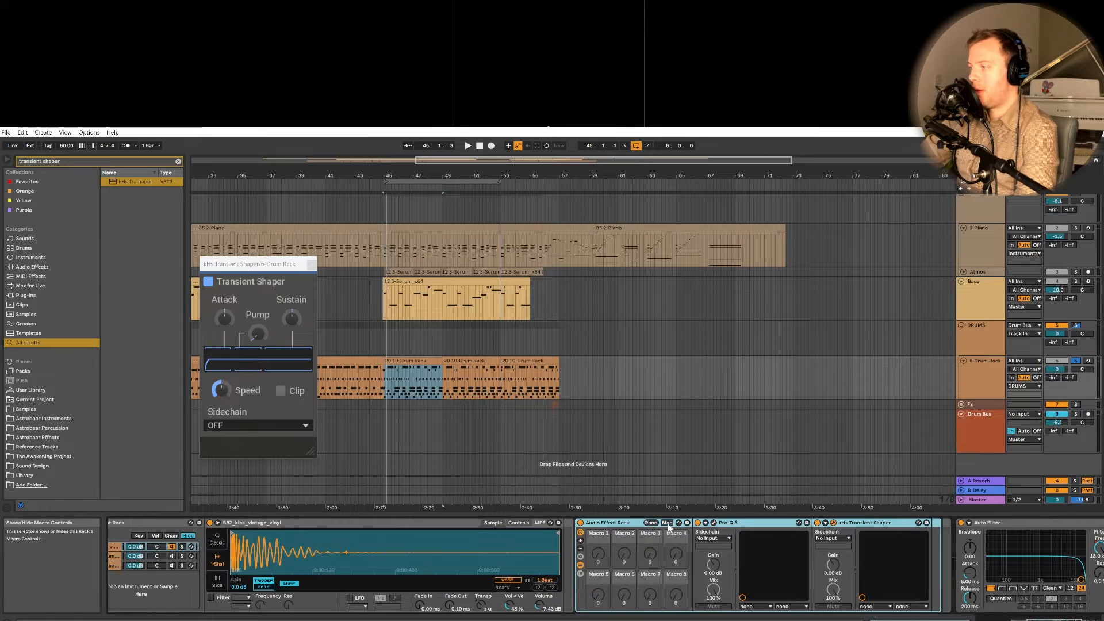
click(713, 523)
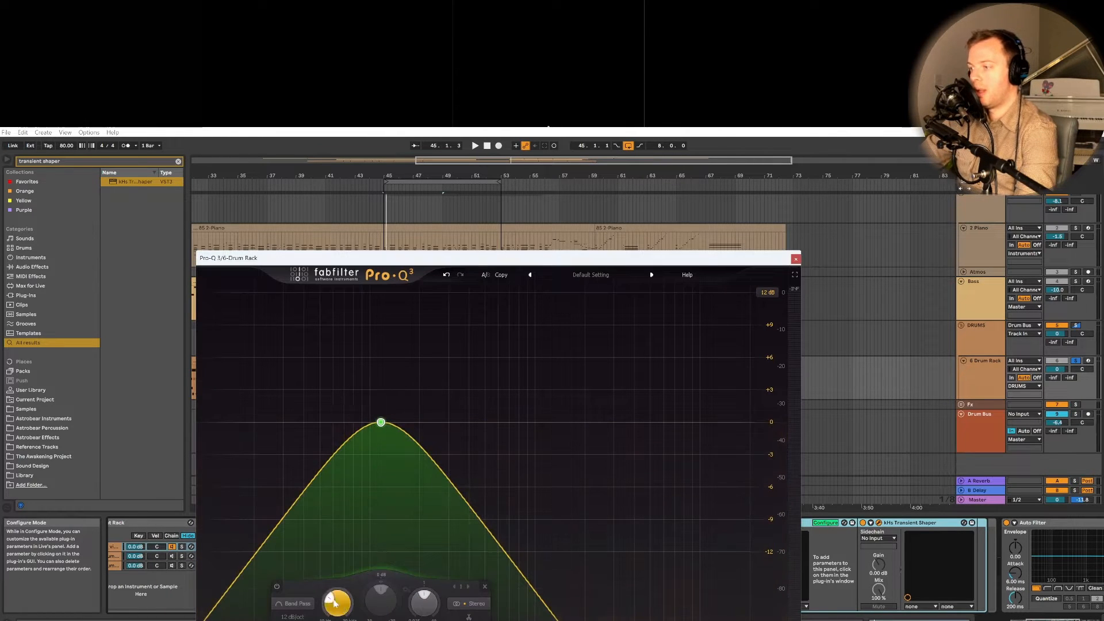
click(878, 523)
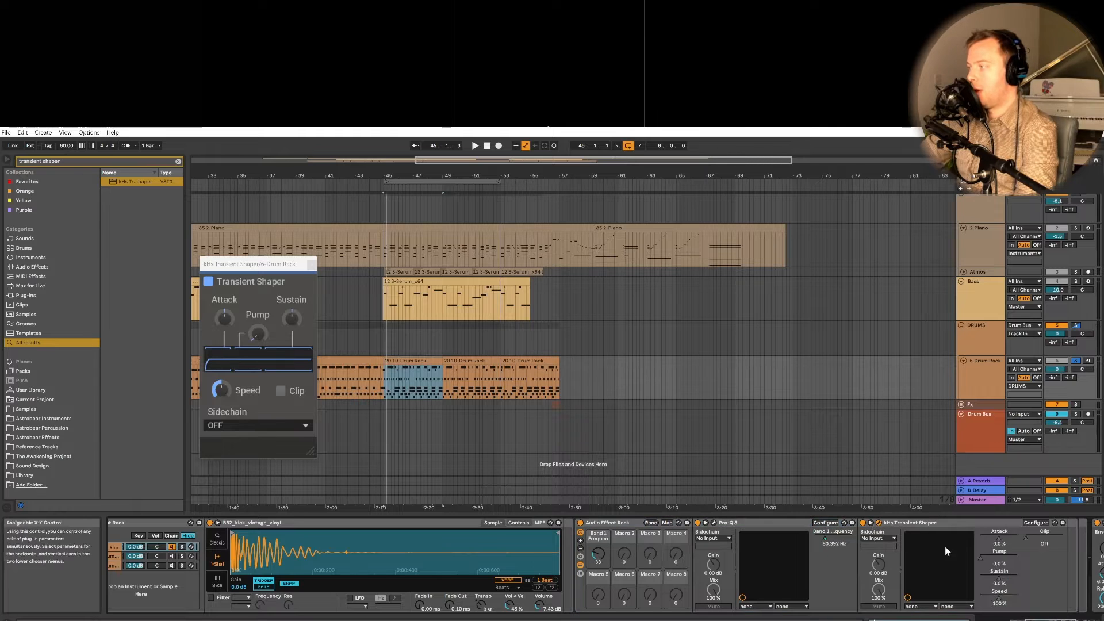
Map kHs Transient Shaper's Speed to Macro 2, Attack to Macro 5 and Sustain to Macro 6.
right_click(1000, 539)
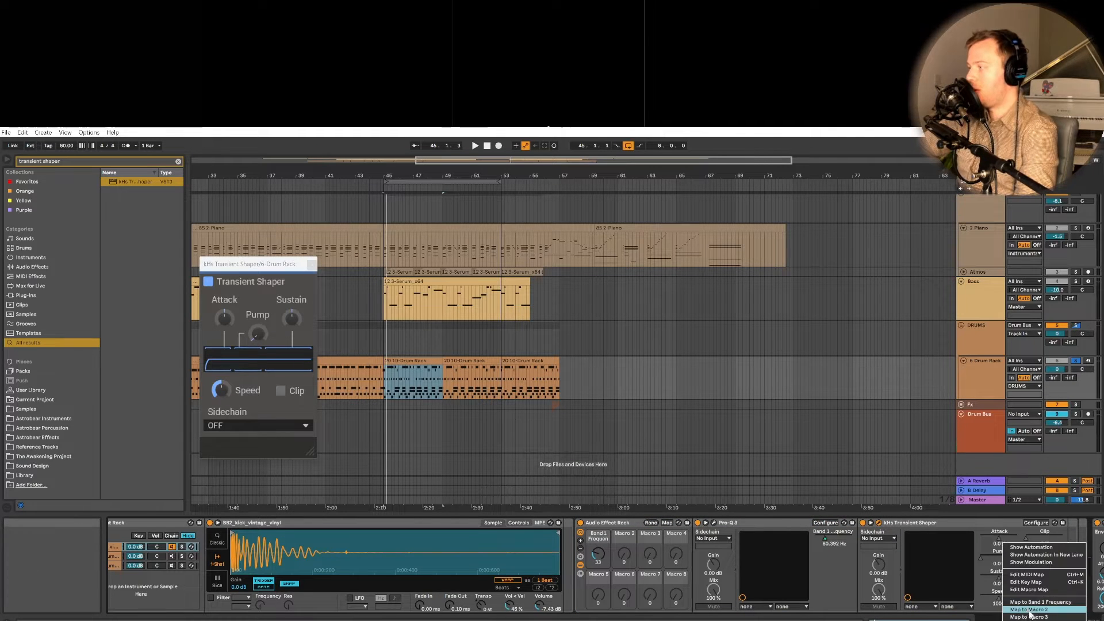
click(1007, 574)
right_click(1000, 578)
click(1020, 535)
right_click(999, 598)
click(1021, 516)
Rename Macro 5 as Focus Attack and Macro 6 as Focus Sustain.
right_click(598, 575)
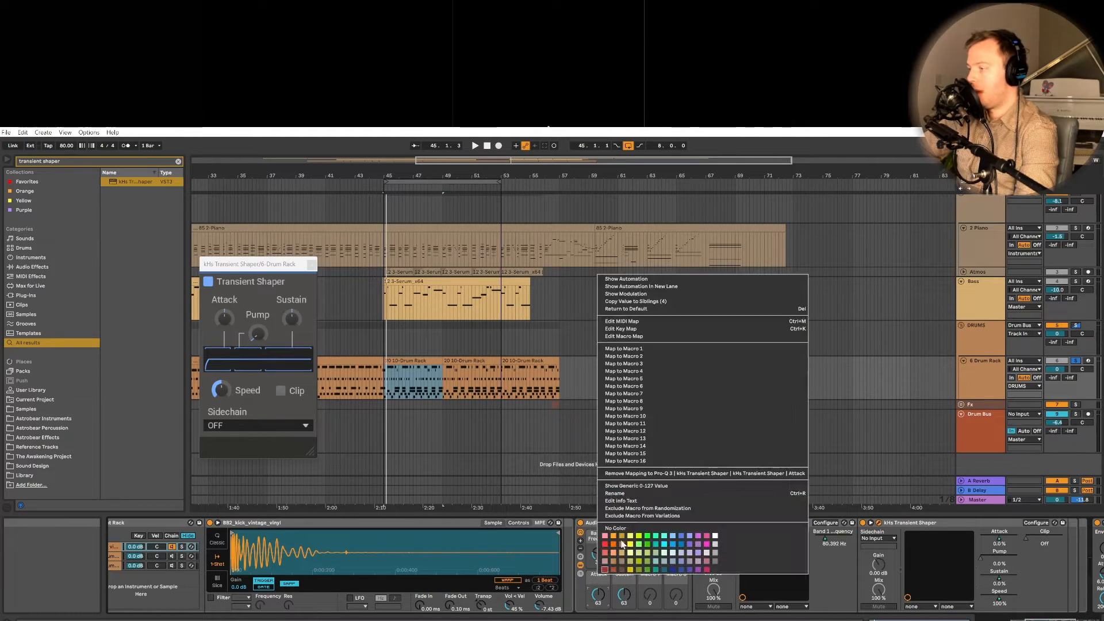
click(622, 495)
text(Fpcius Attack)
key(Return)
right_click(624, 576)
click(664, 493)
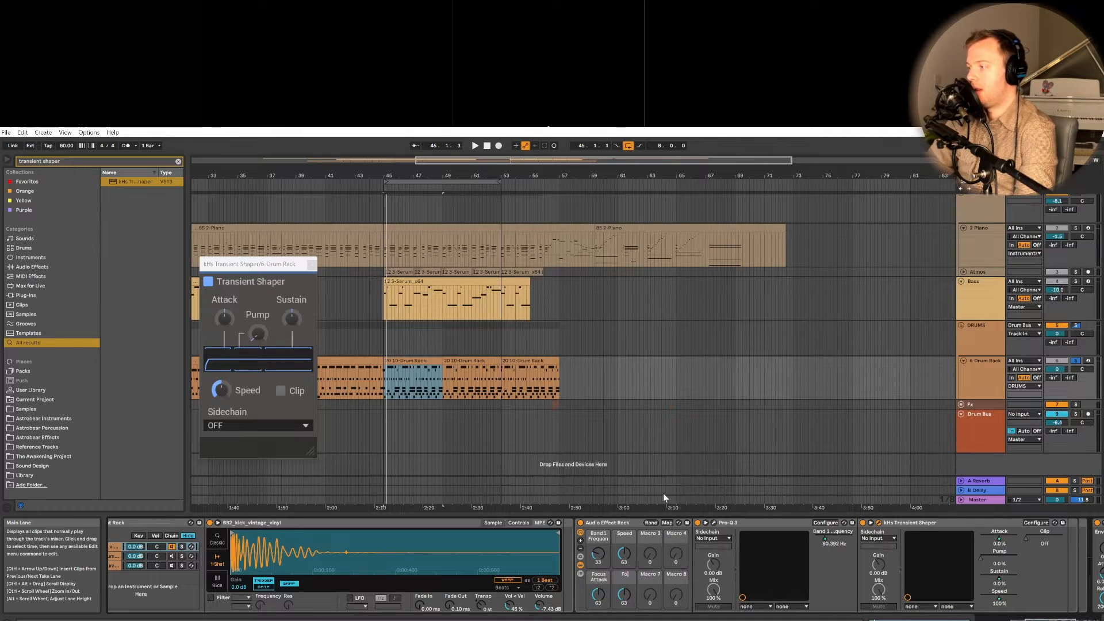
text(Focus Sustain)
Group Pro-Q 3 and kHs Transient Shaper into a nested Audio Effect Rack and show its chain list.
click(896, 523)
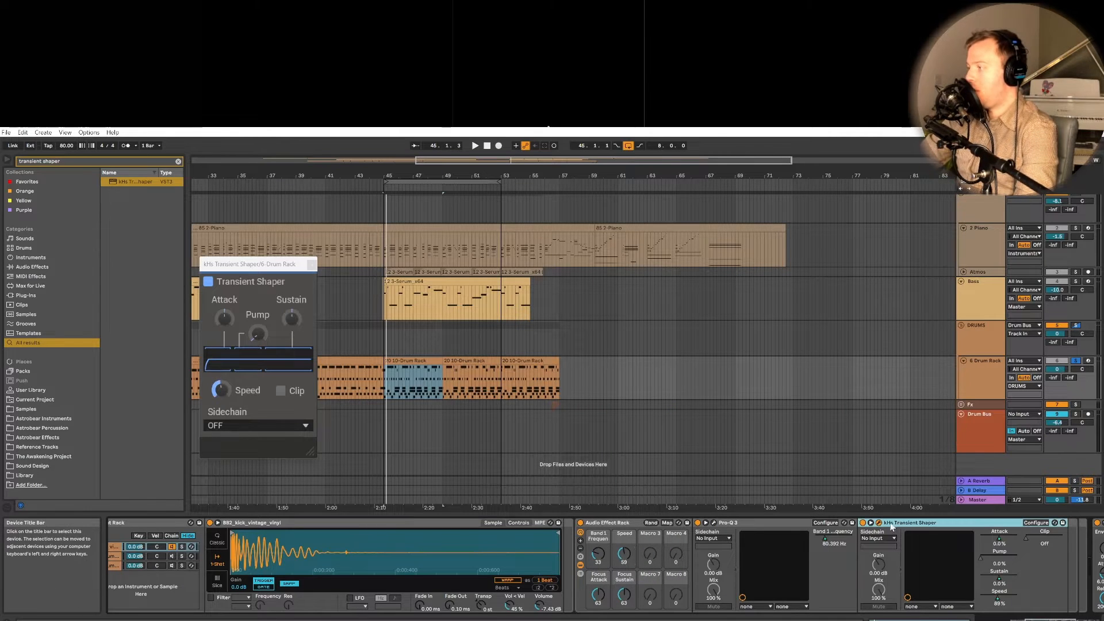
shift+click(769, 524)
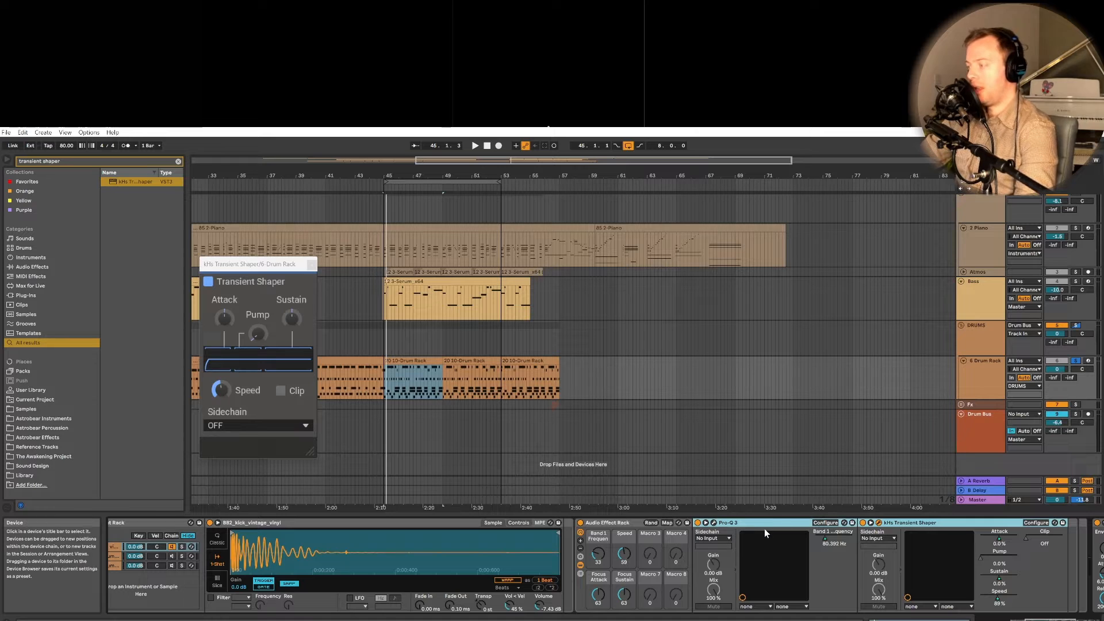
key(ctrl+g)
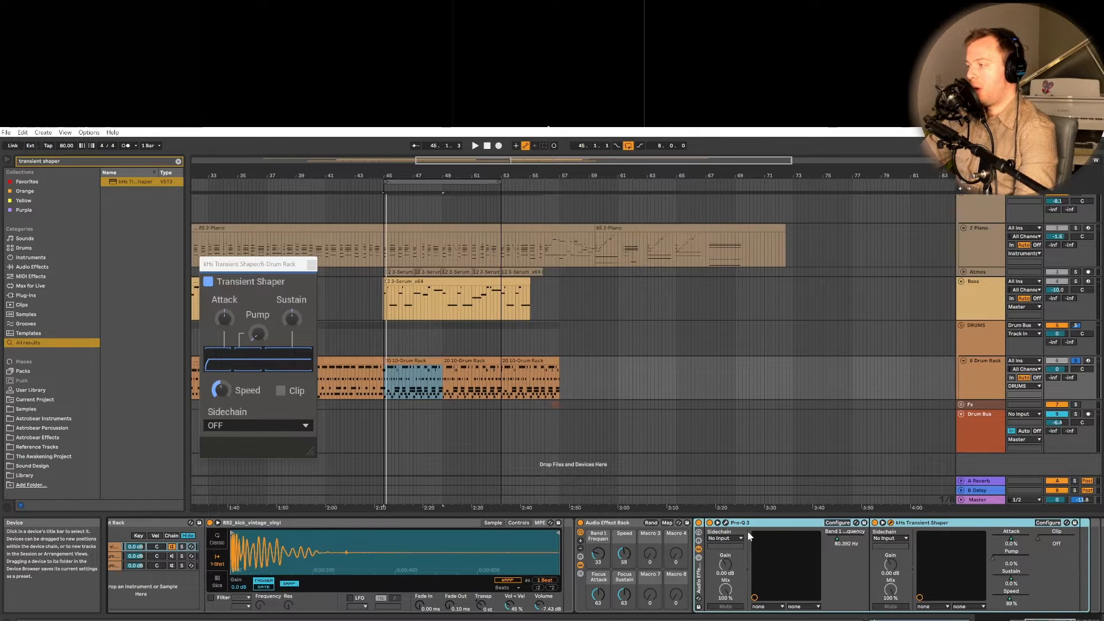
click(700, 558)
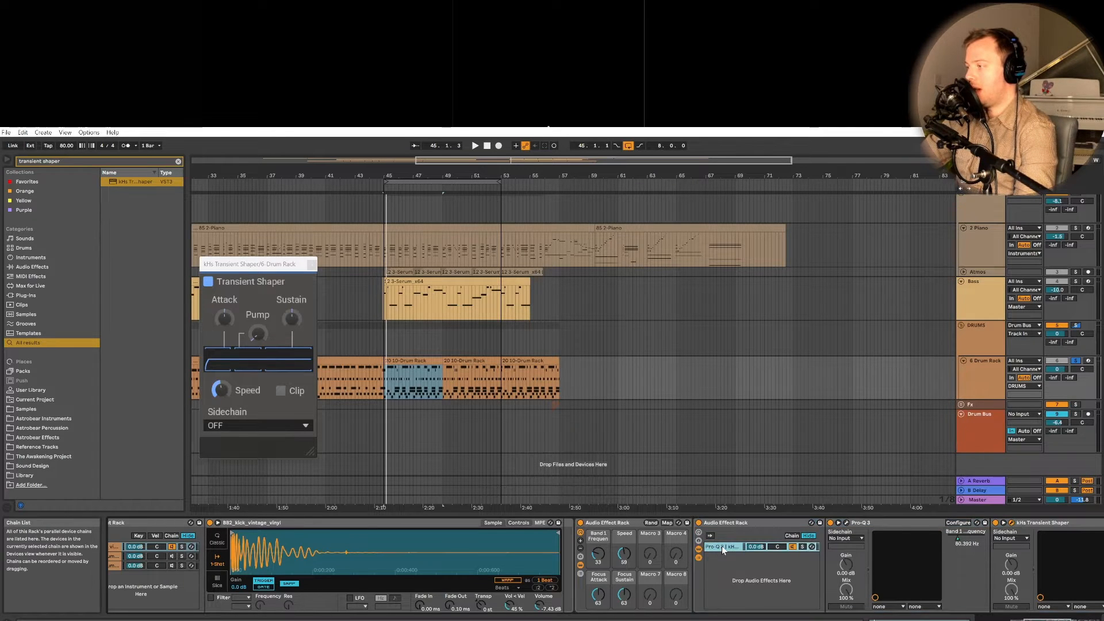
Rename the nested rack's chain as Focus and duplicate it.
right_click(722, 546)
click(748, 586)
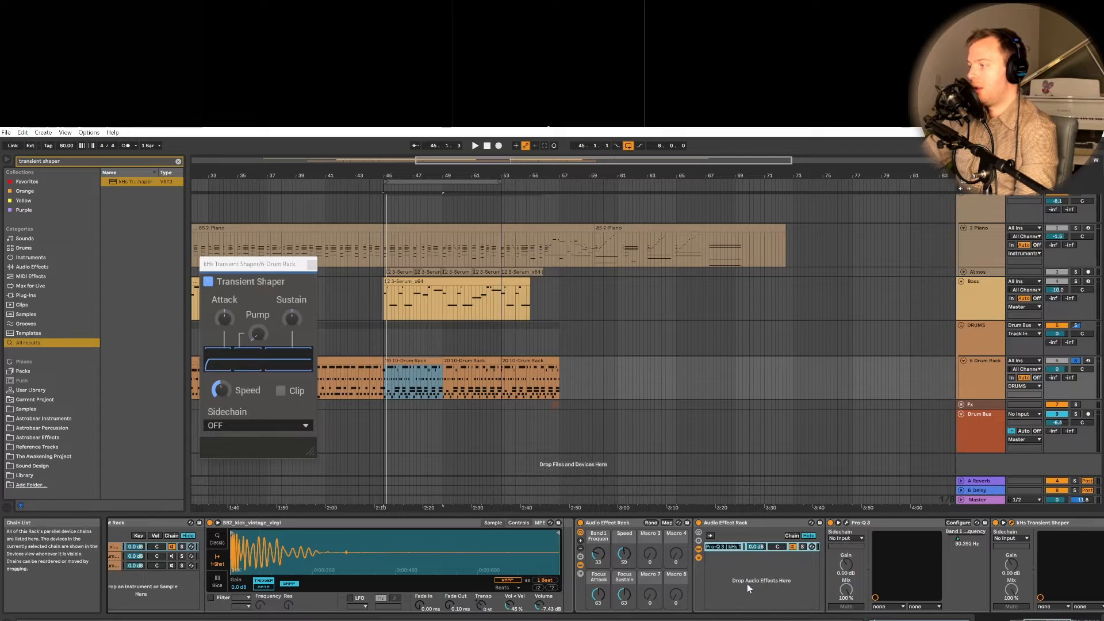
text(Fp)
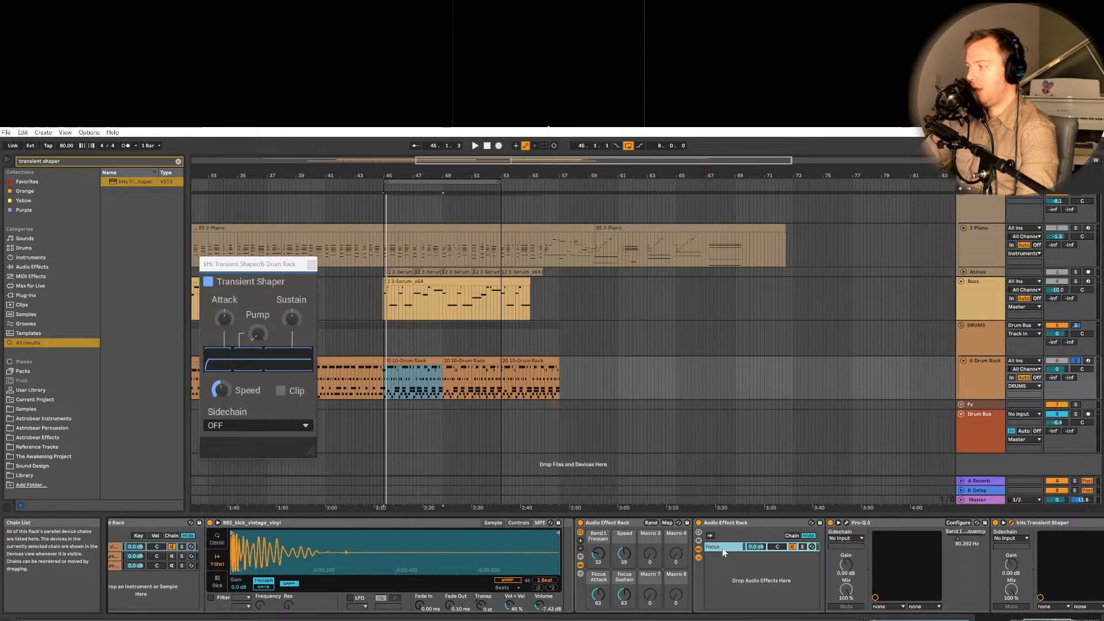
key(ctrl+d)
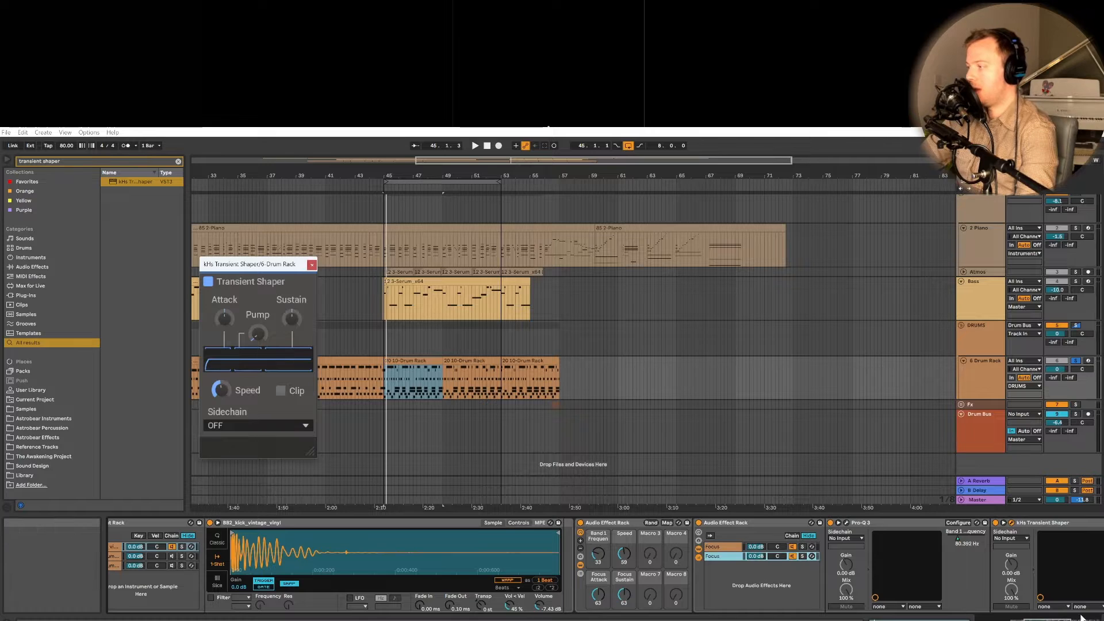
Rename the duplicated chain in the nested rack as Unfocus.
drag(1046, 619, 1054, 620)
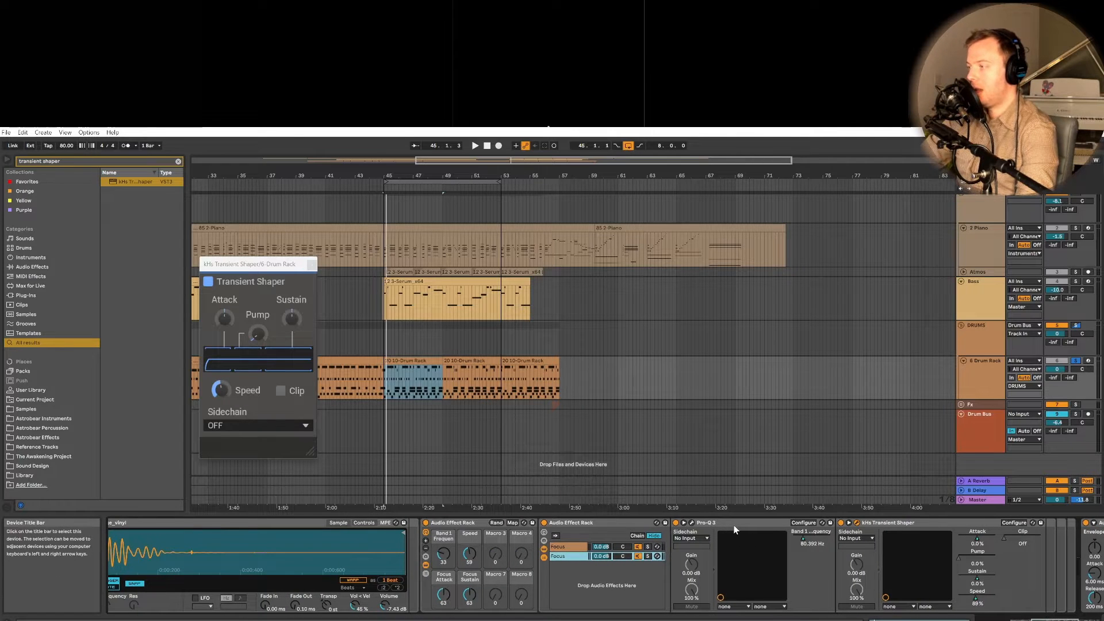
right_click(570, 554)
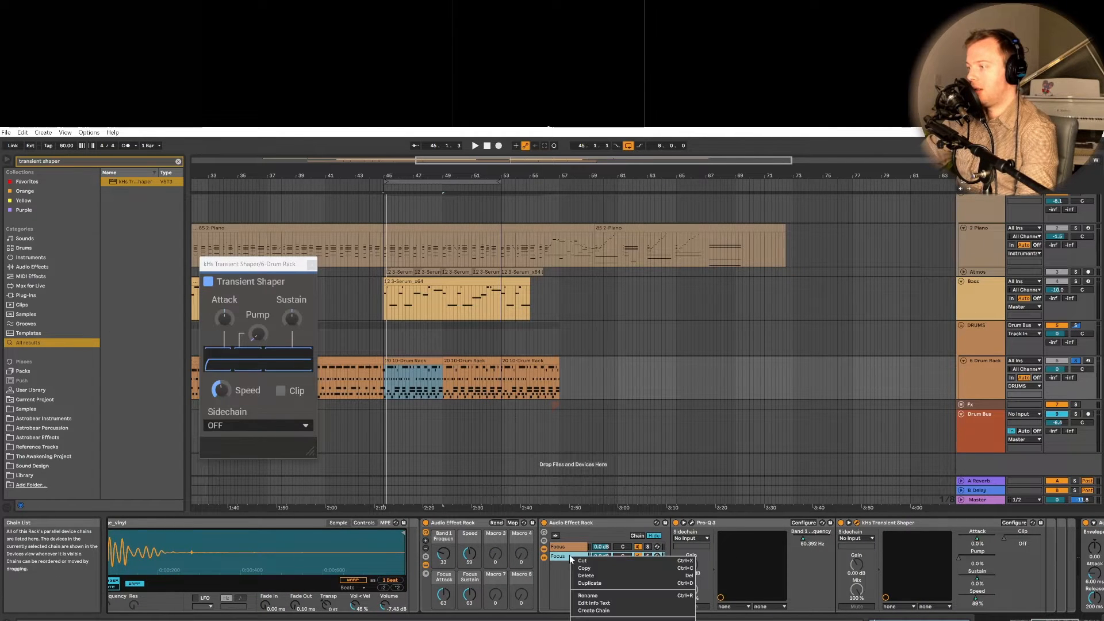
click(593, 595)
text(Unfocus)
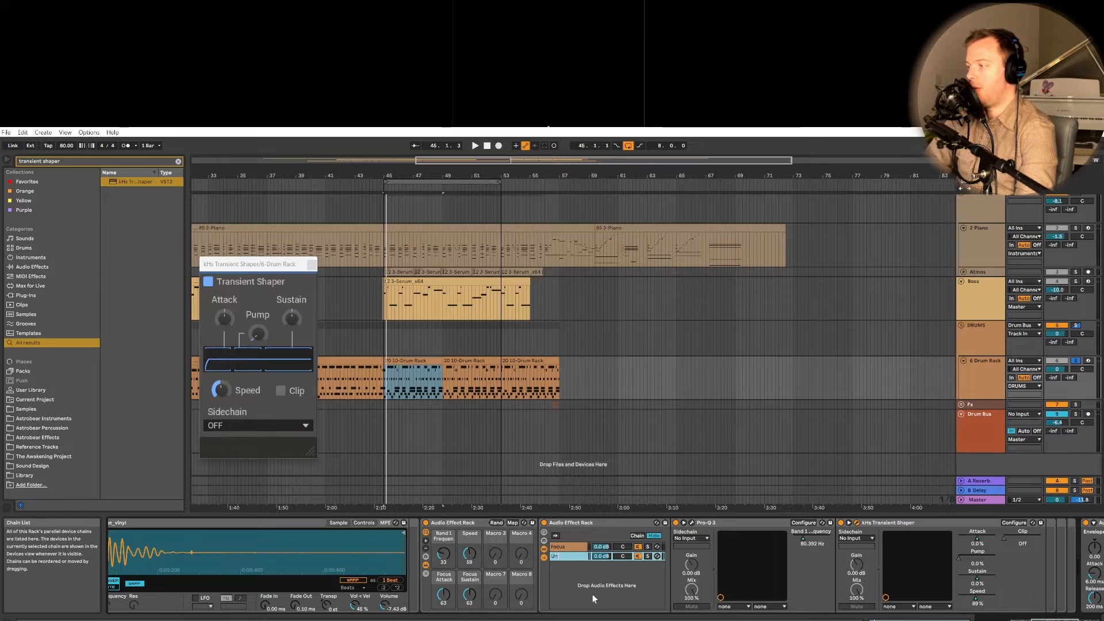
key(Return)
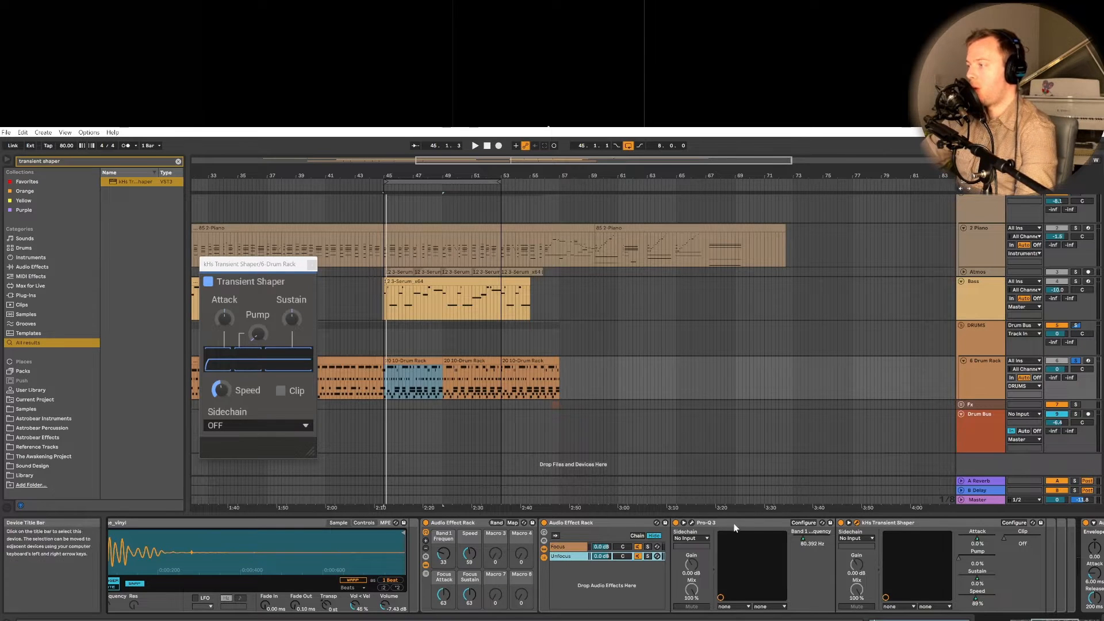
Examine the band-pass curve of the Unfocus chain's Pro-Q 3 and close its plug-in window.
click(692, 523)
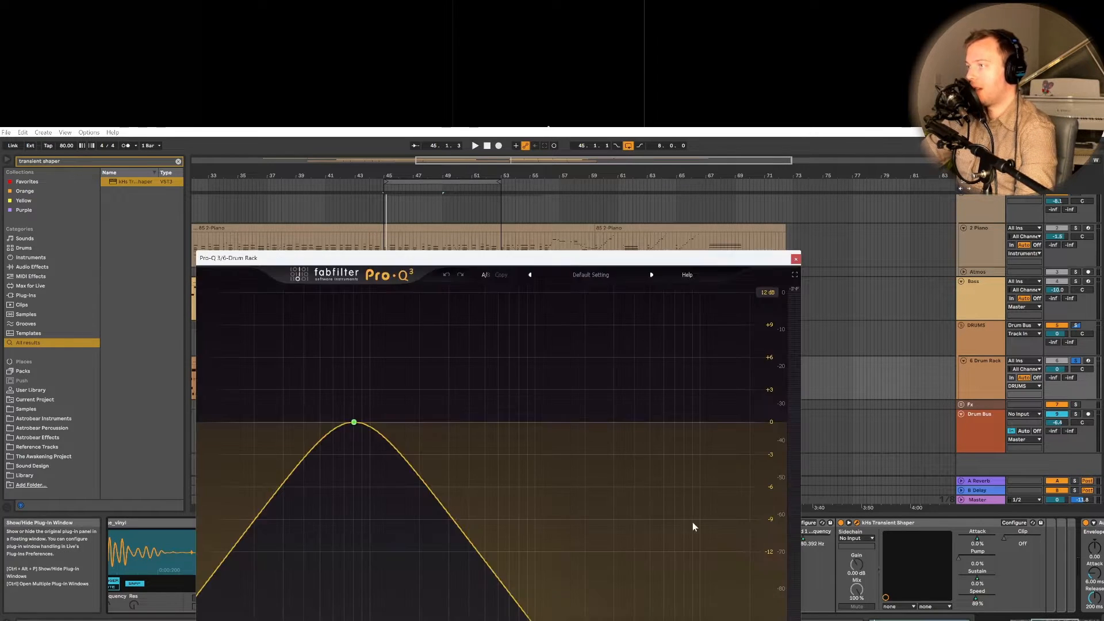
drag(553, 201, 528, 233)
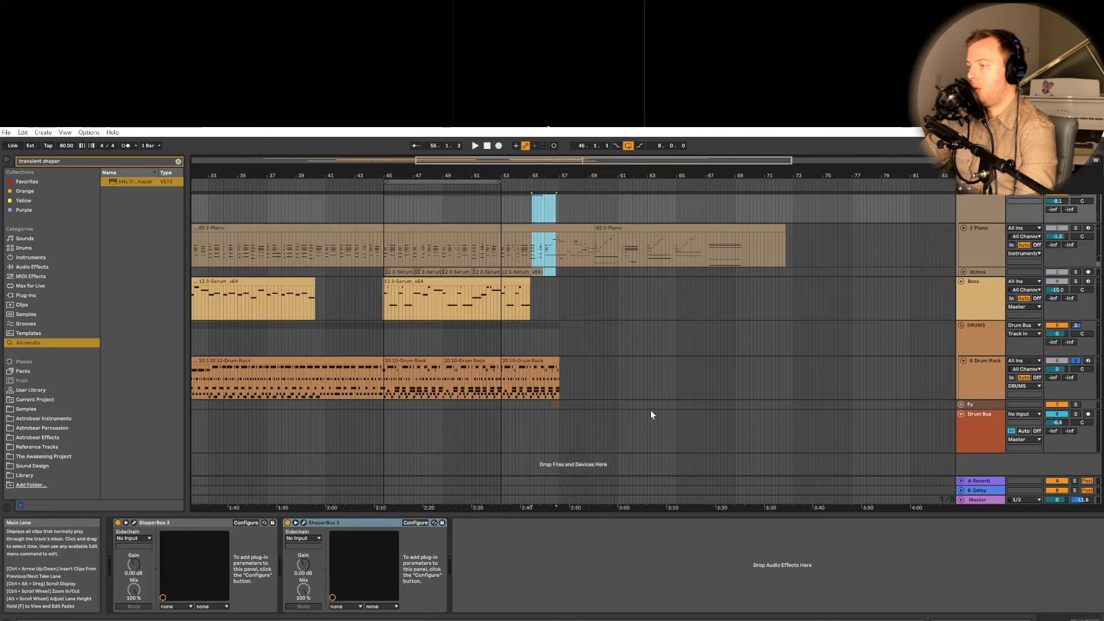
click(993, 379)
drag(674, 261, 534, 182)
click(724, 524)
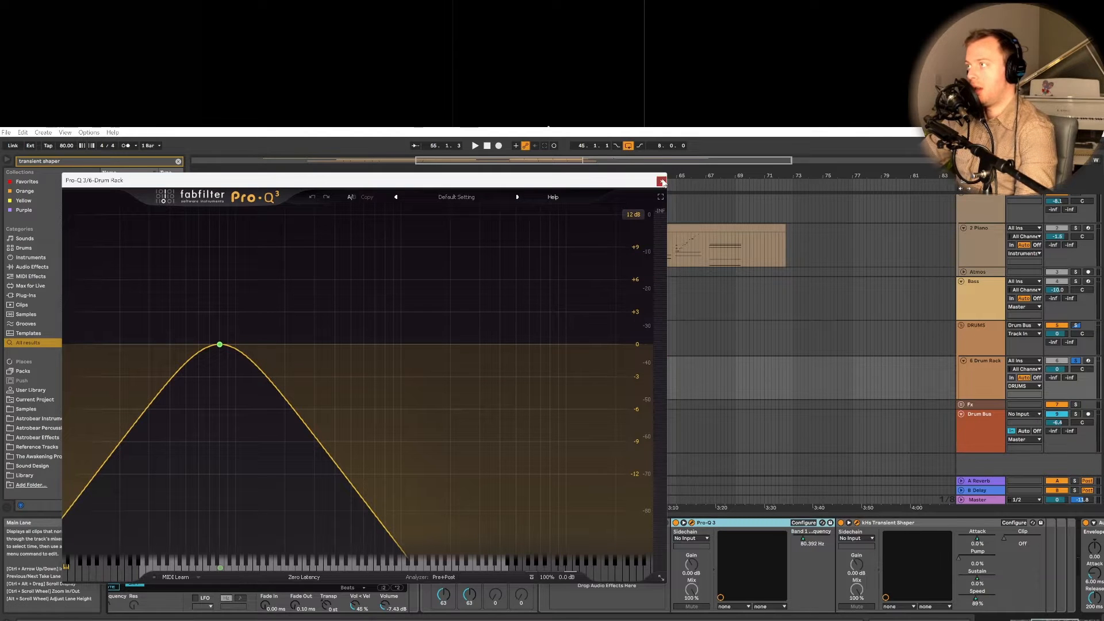
click(661, 180)
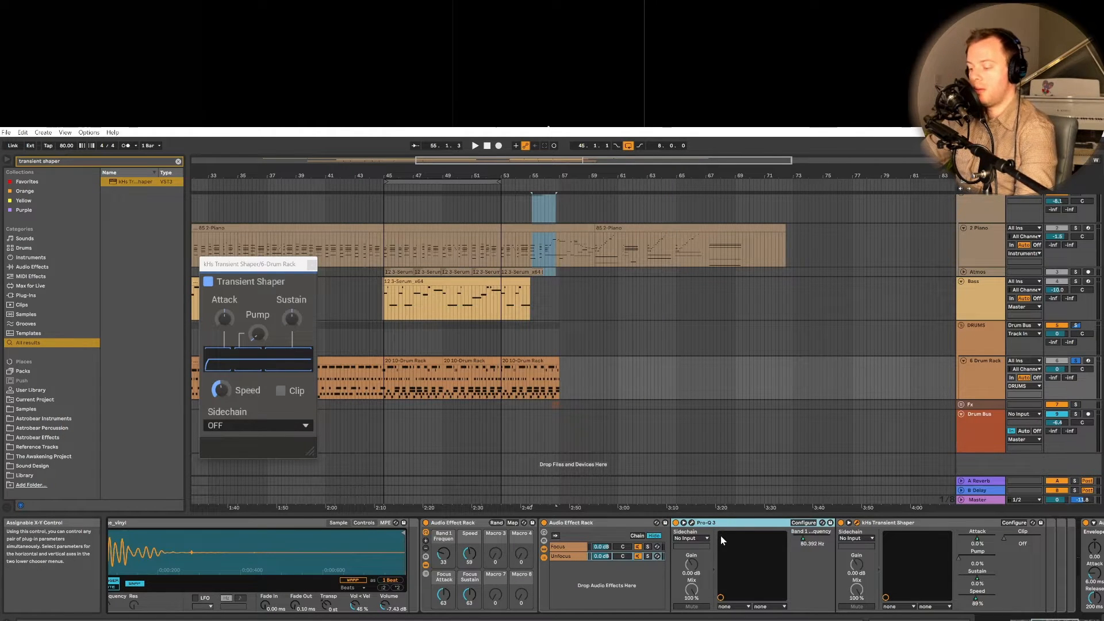
Group the Unfocus chain's Pro-Q 3 into its own Audio Effect Rack and show that rack's chain list.
key(ctrl+g)
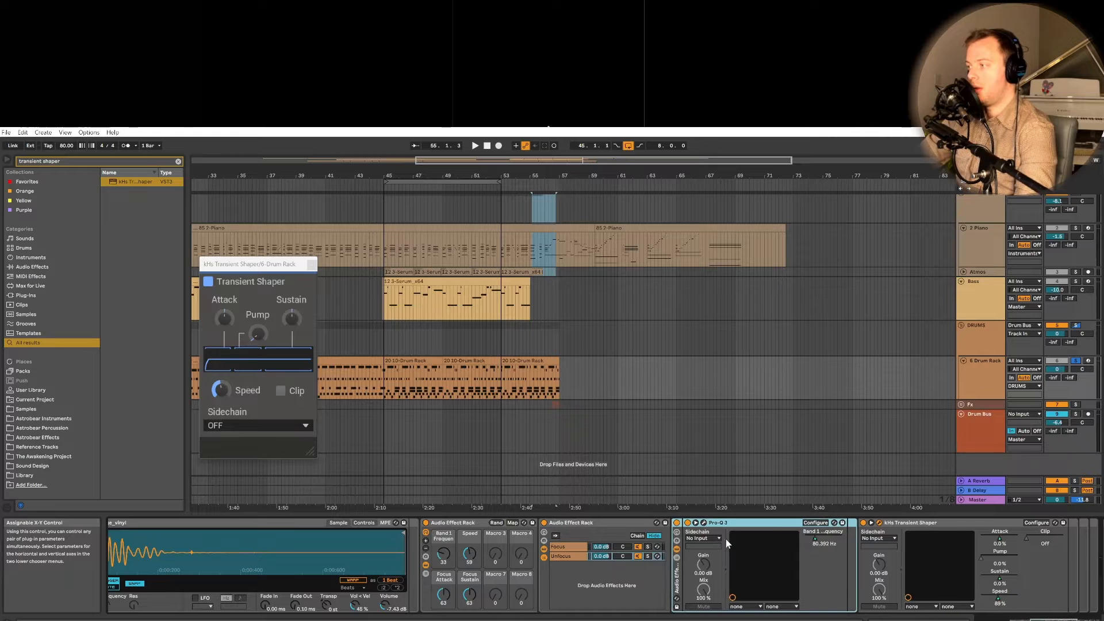
click(678, 557)
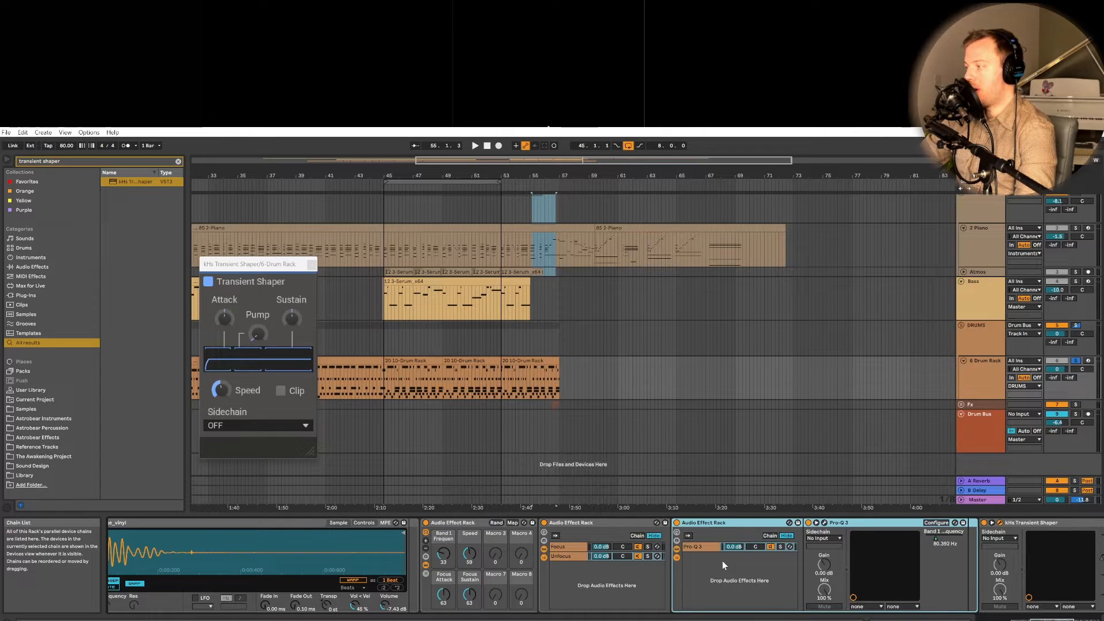
key(Delete)
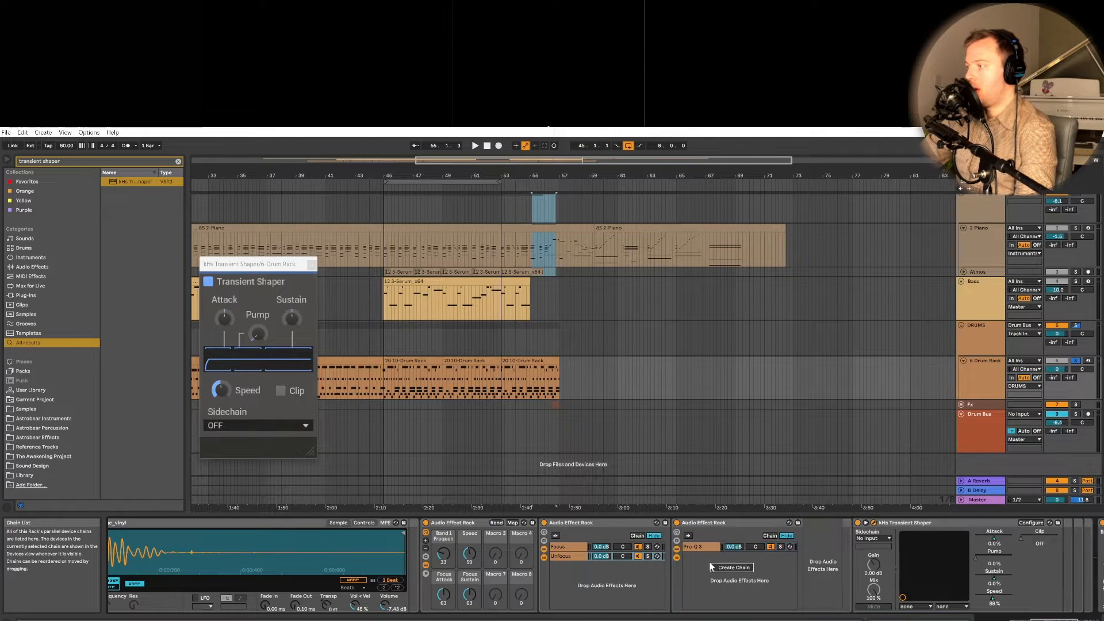
Create a second, empty chain in the Pro-Q 3 rack and name it Dry.
right_click(717, 566)
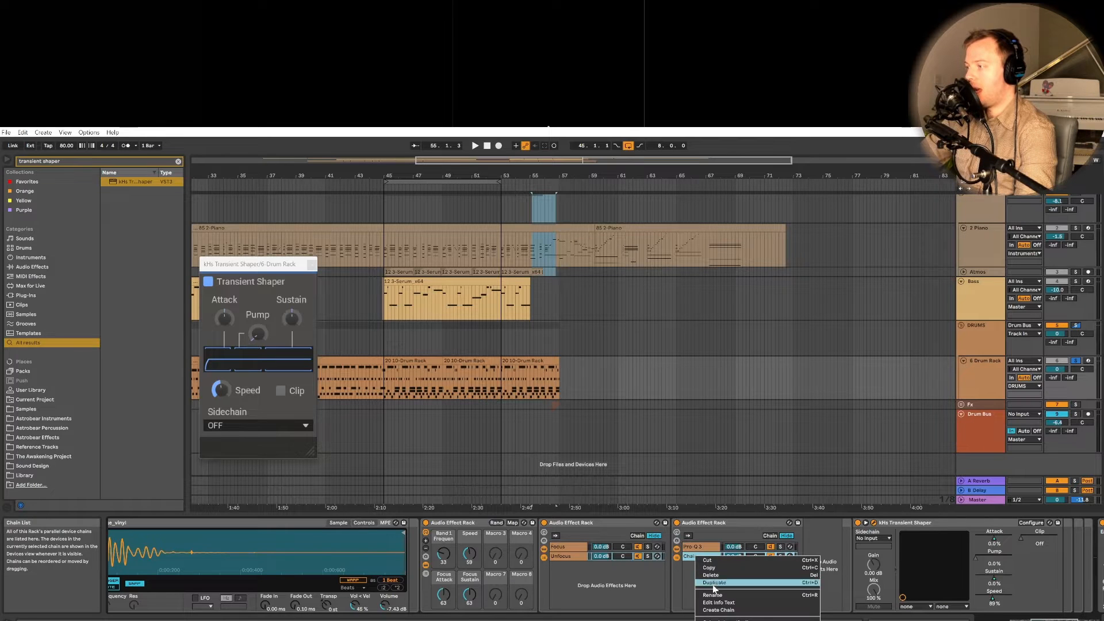
click(716, 592)
text(Dr)
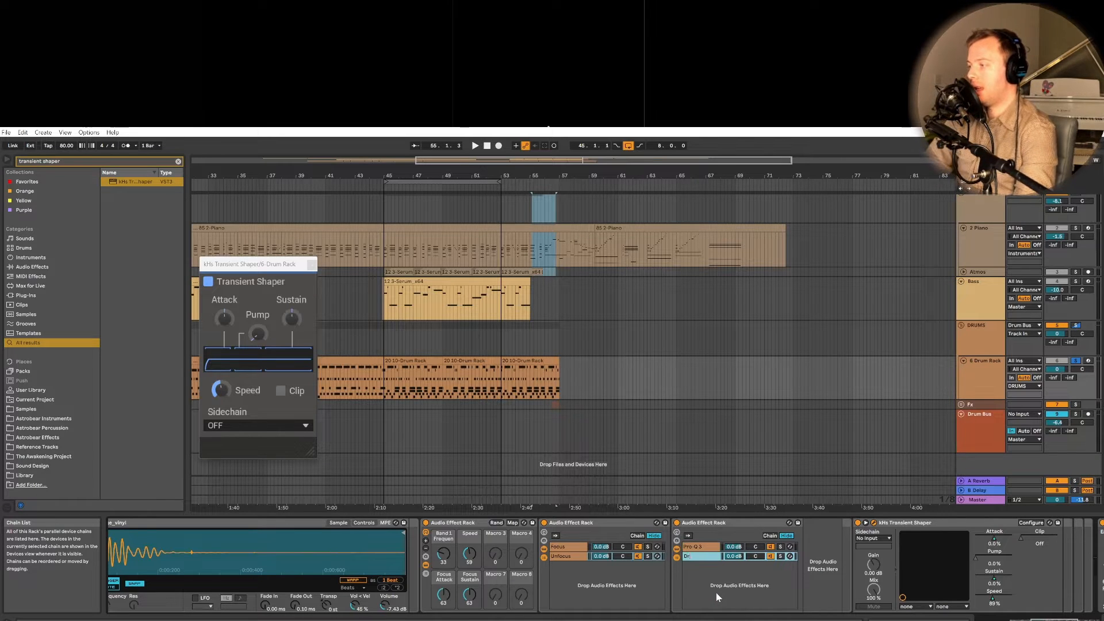
Rename the chain containing Pro-Q 3 as Inverted.
right_click(696, 547)
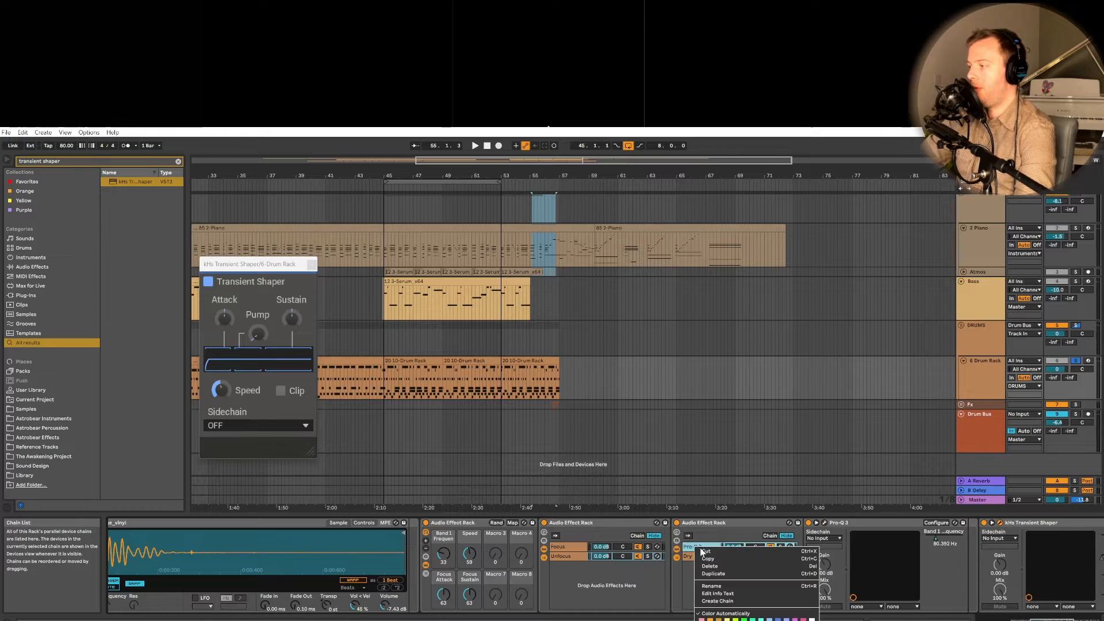
click(713, 586)
text(Invert)
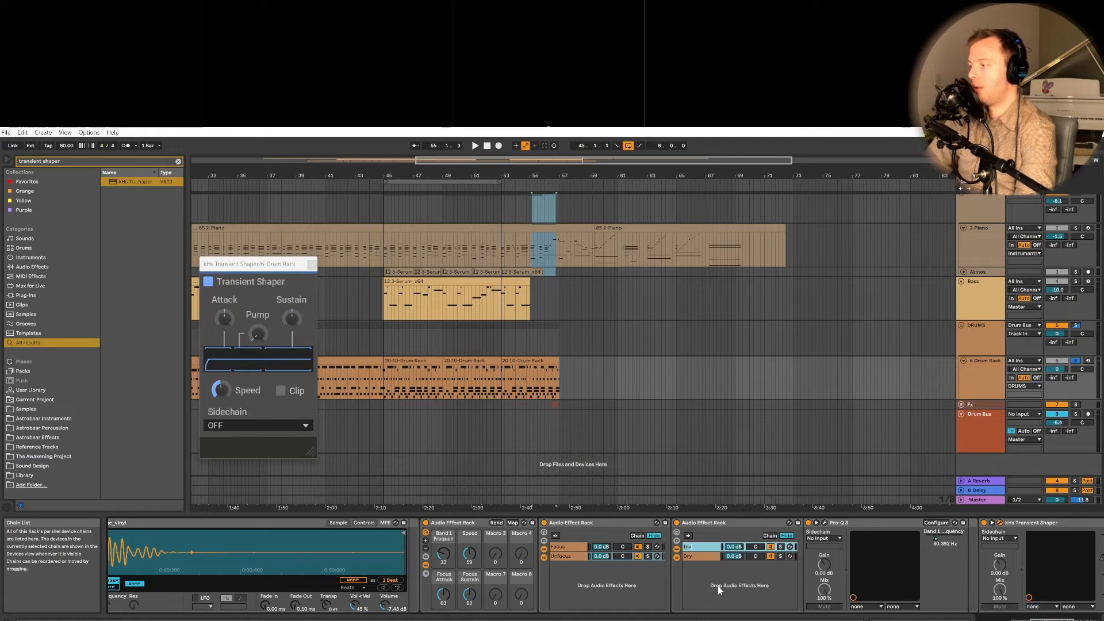
key(Return)
text(ed)
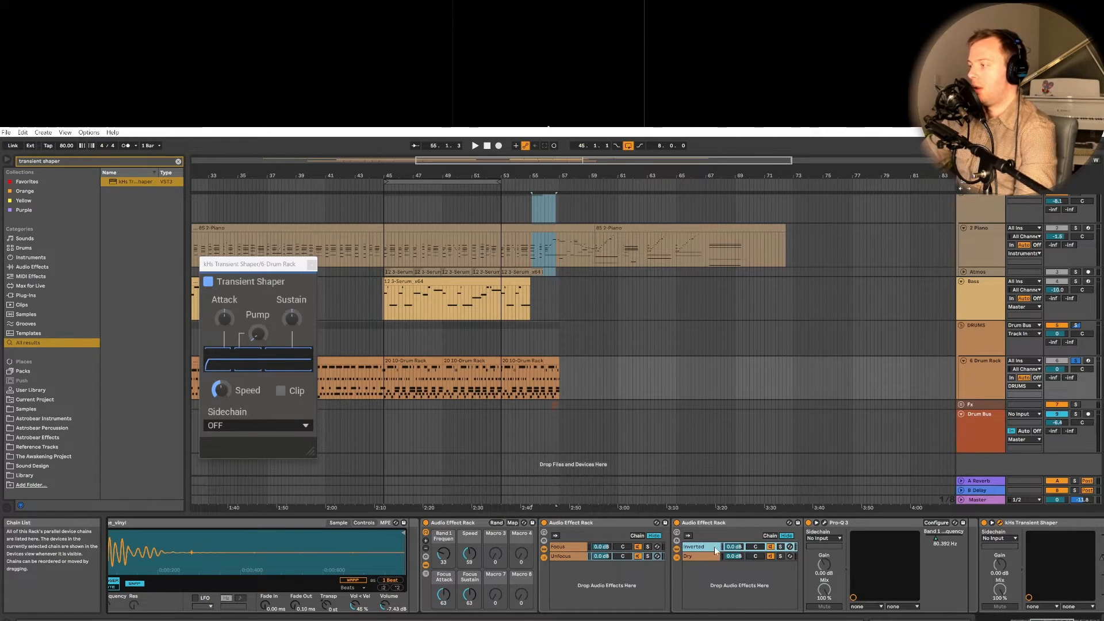
Add a Utility after Pro-Q 3 in the Inverted chain and invert the phase of both the left and right channels.
click(1027, 618)
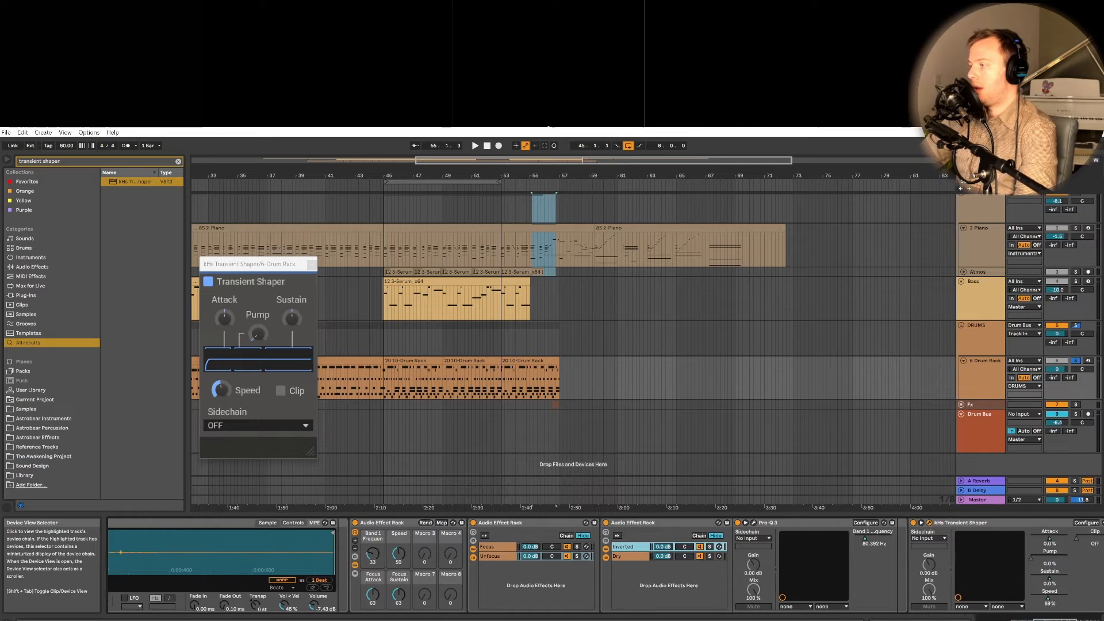
click(312, 265)
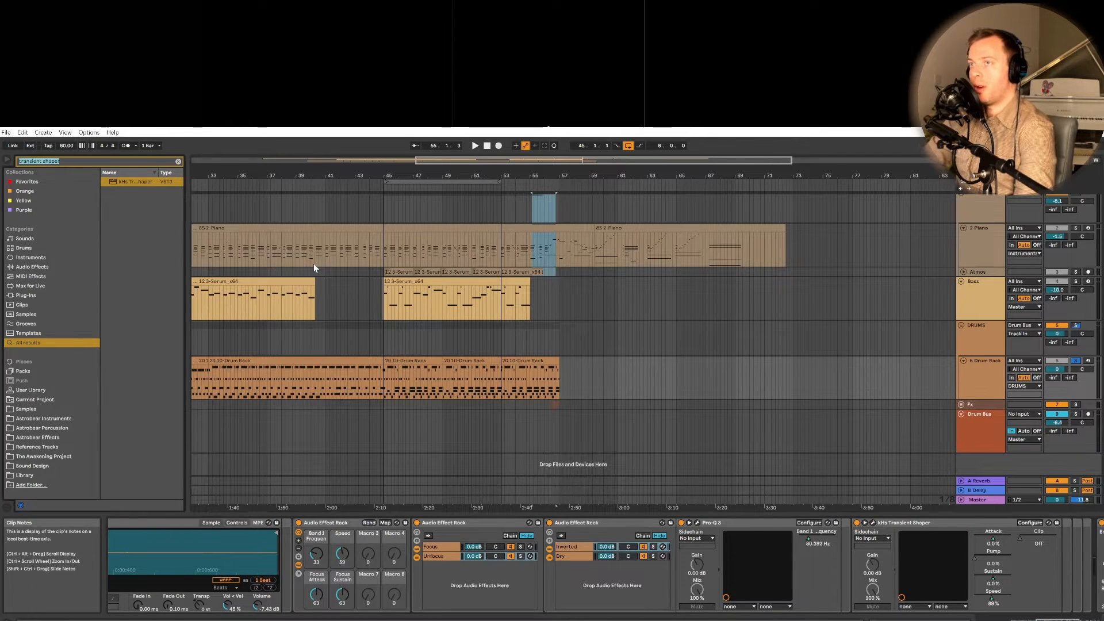
text(Utility)
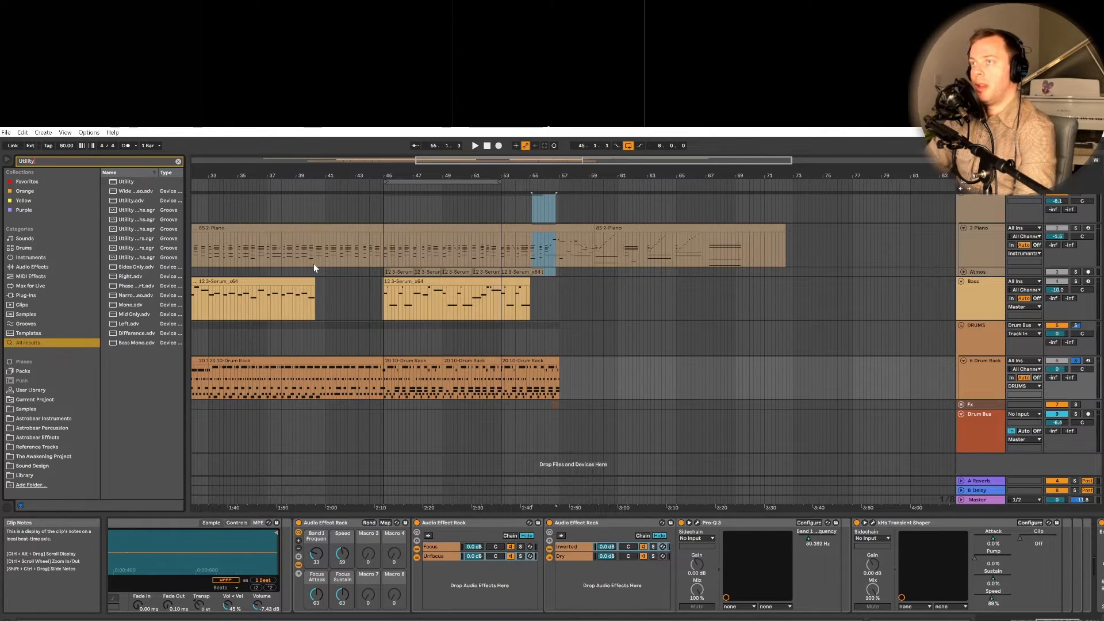
mouse_move(760, 388)
mouse_down()
mouse_move(849, 559)
mouse_move(838, 541)
mouse_up()
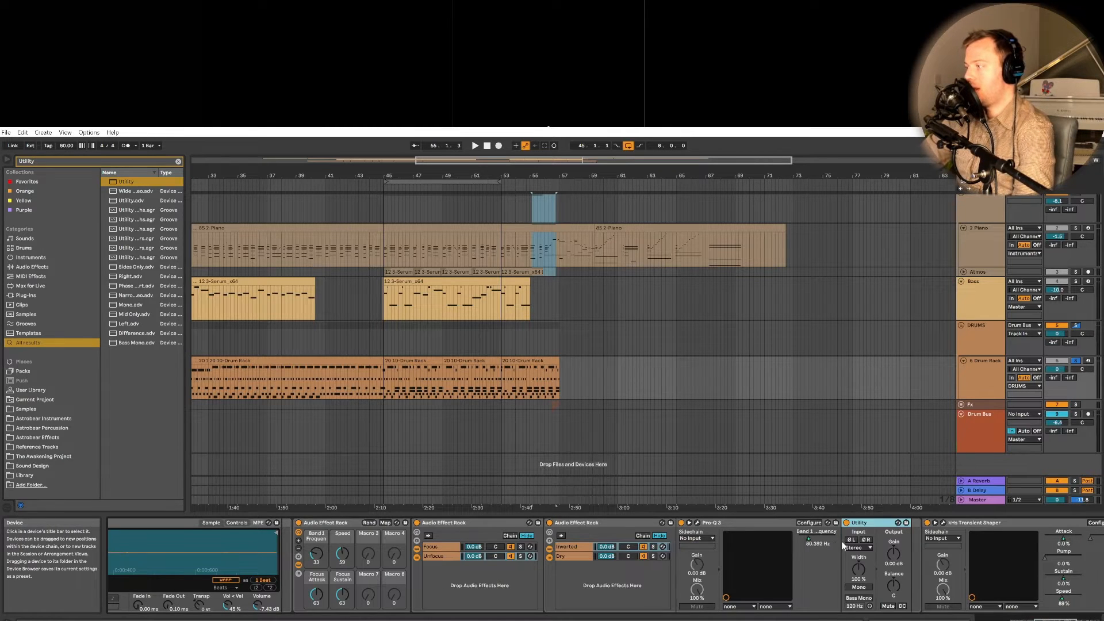
click(865, 540)
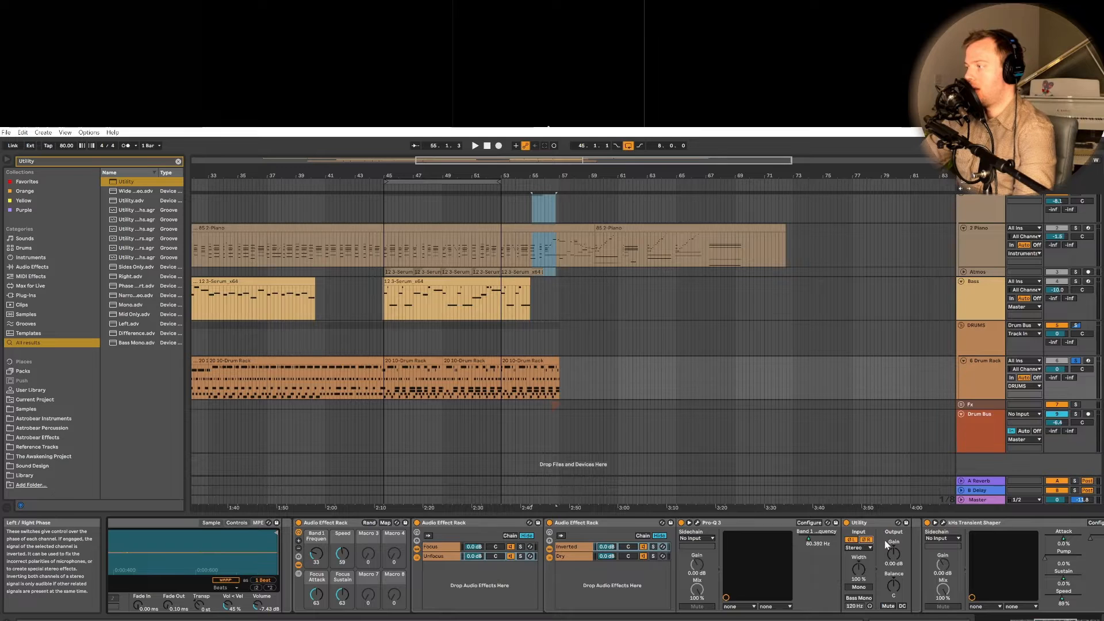
Compare the devices in the Inverted and Dry chains, and those in the Focus and Unfocus chains.
click(567, 556)
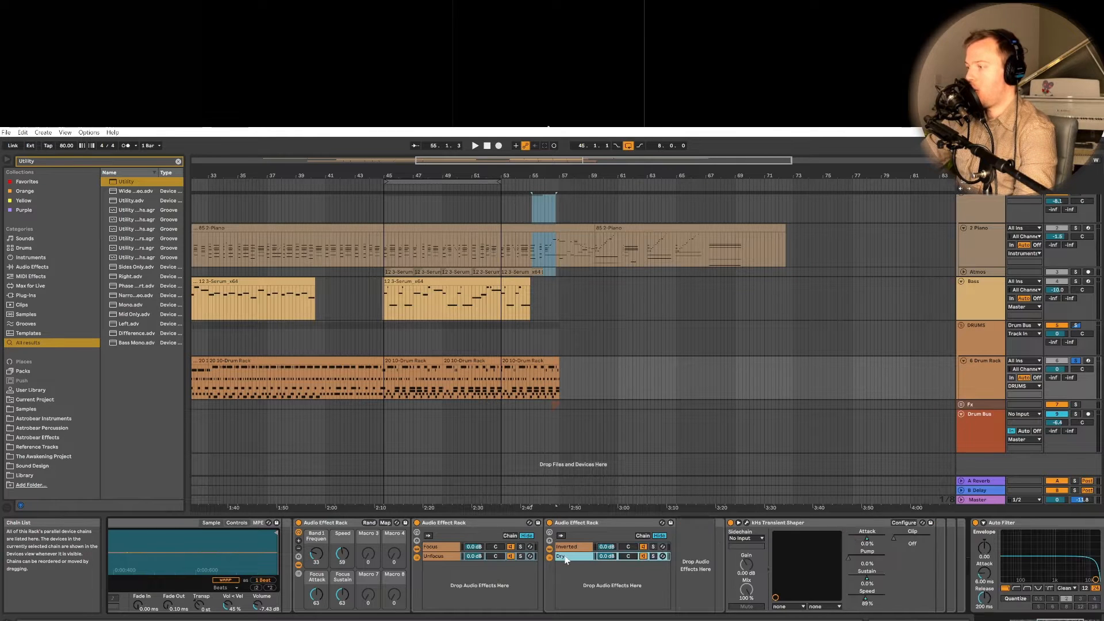
click(571, 547)
click(574, 557)
click(578, 550)
click(577, 558)
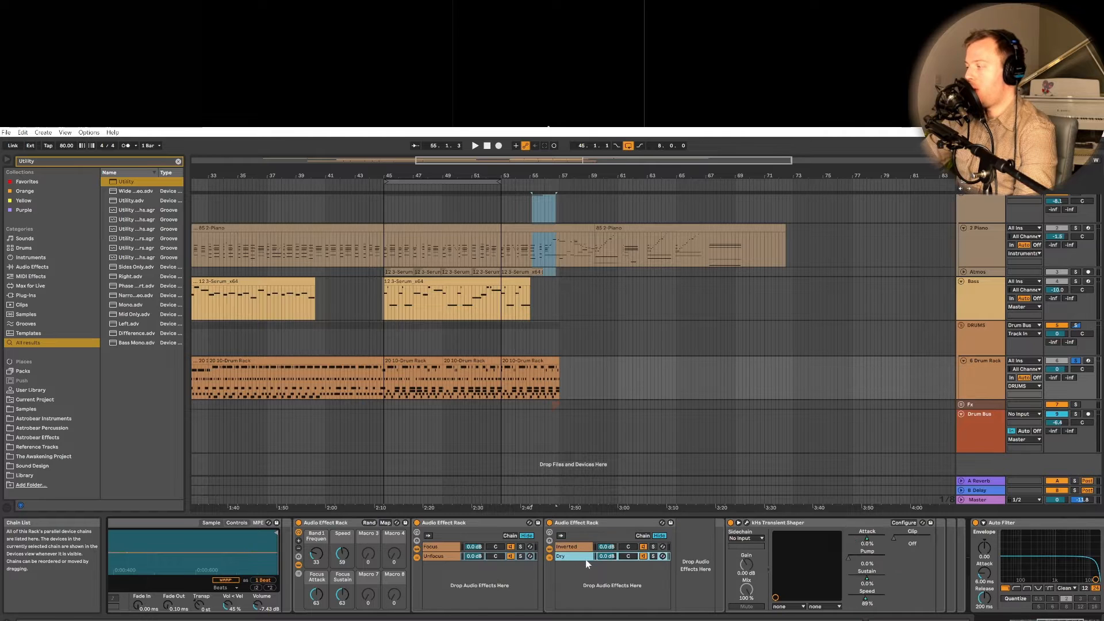
click(437, 548)
click(443, 556)
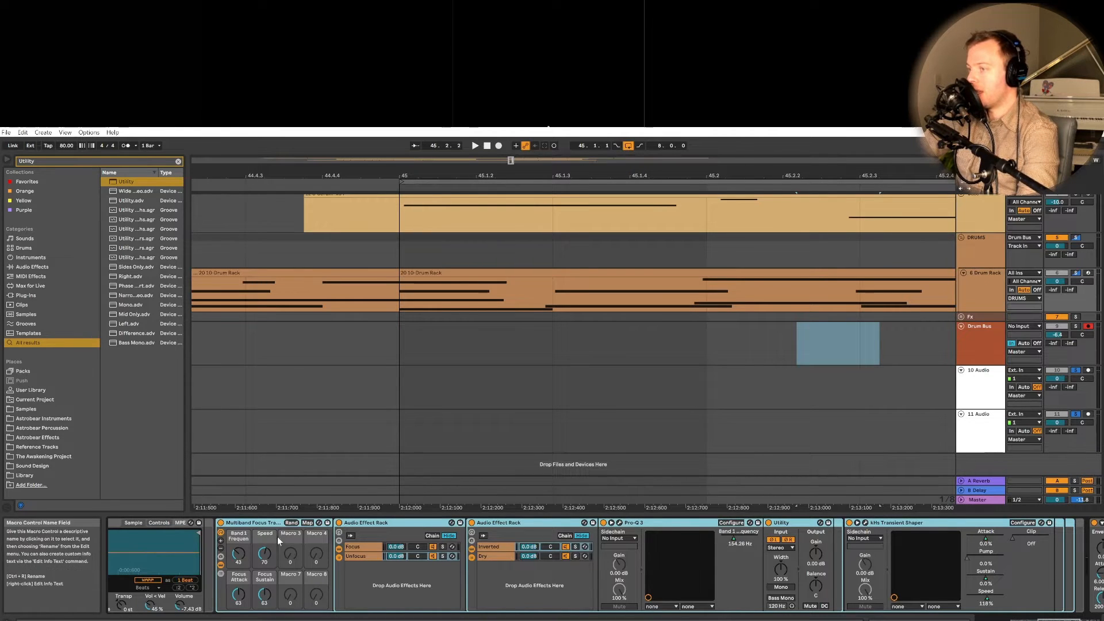
click(359, 547)
click(367, 556)
click(367, 547)
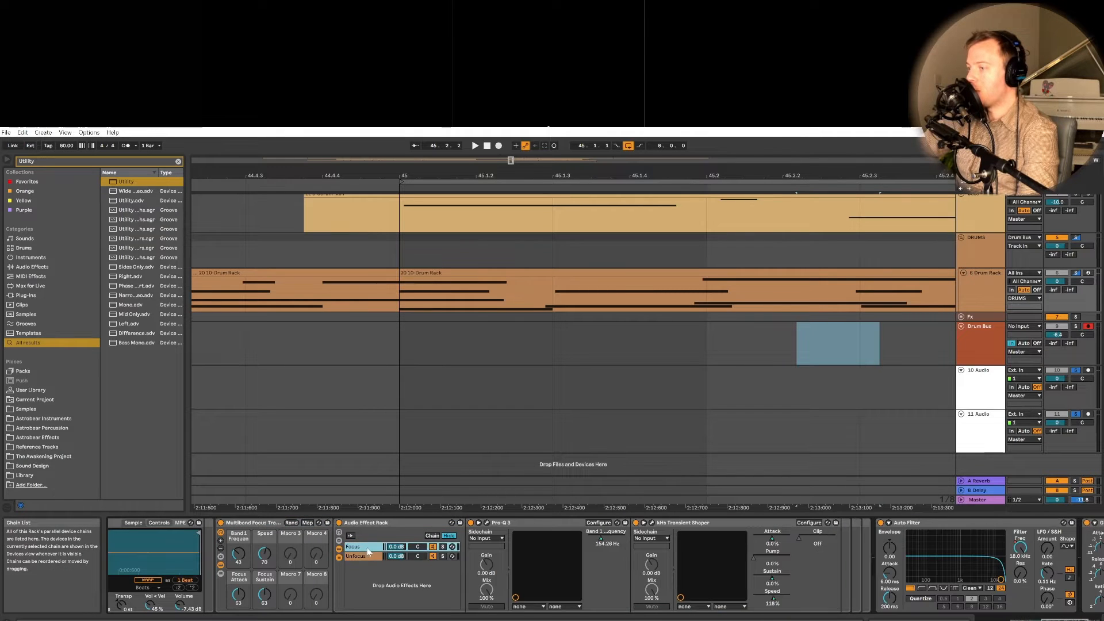
Set the start position to bar 45 on the Drum Bus track and switch off the Multiband Focus rack on 6 Drum Rack.
click(405, 356)
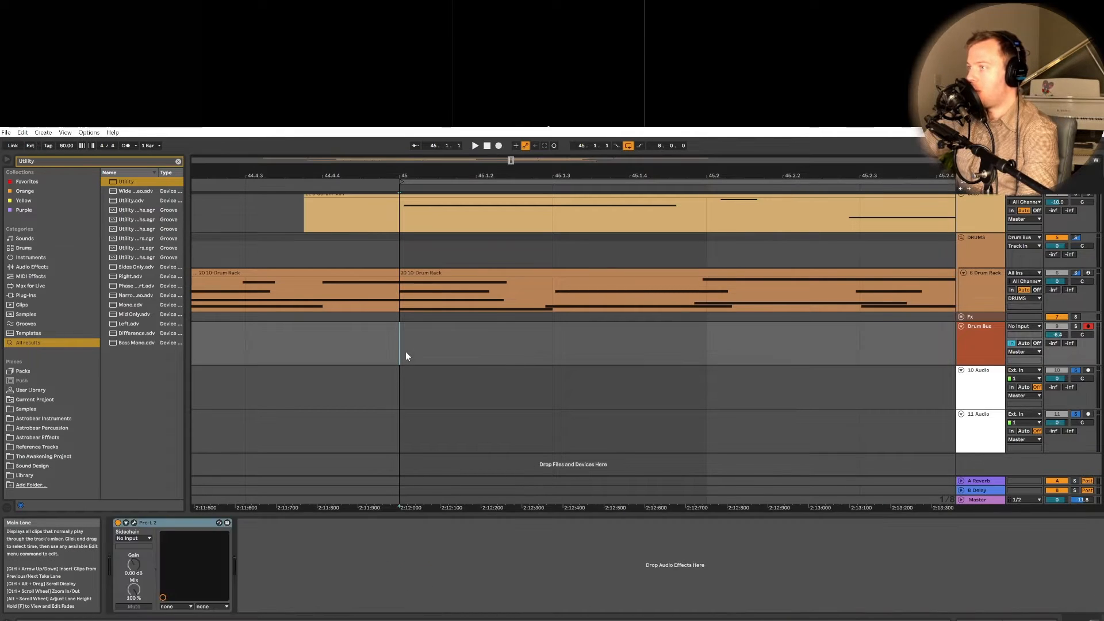
click(980, 289)
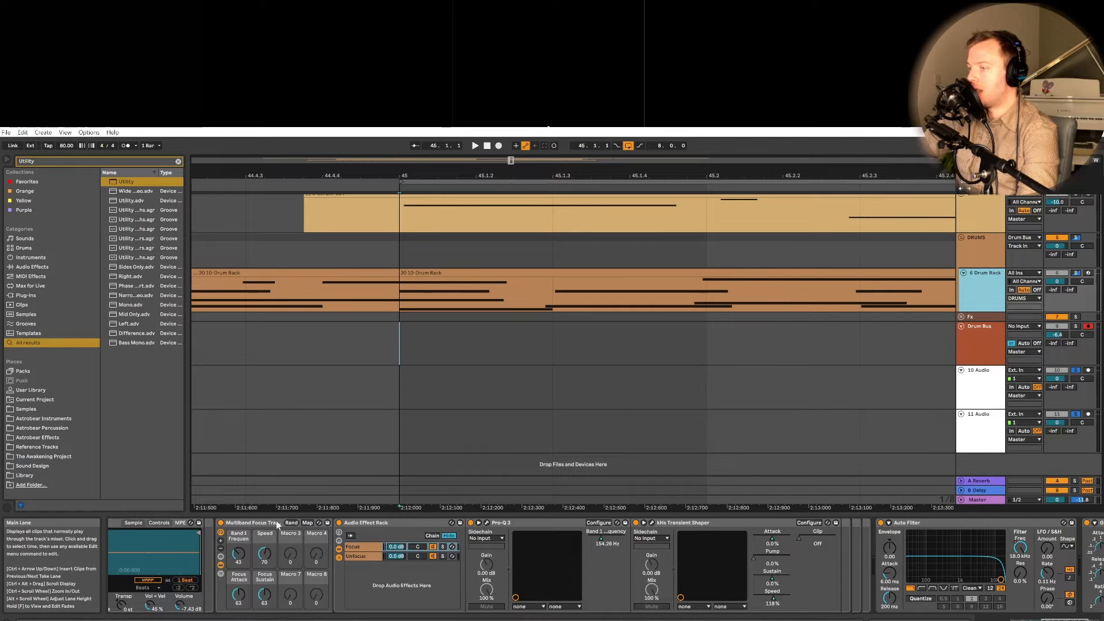
click(222, 523)
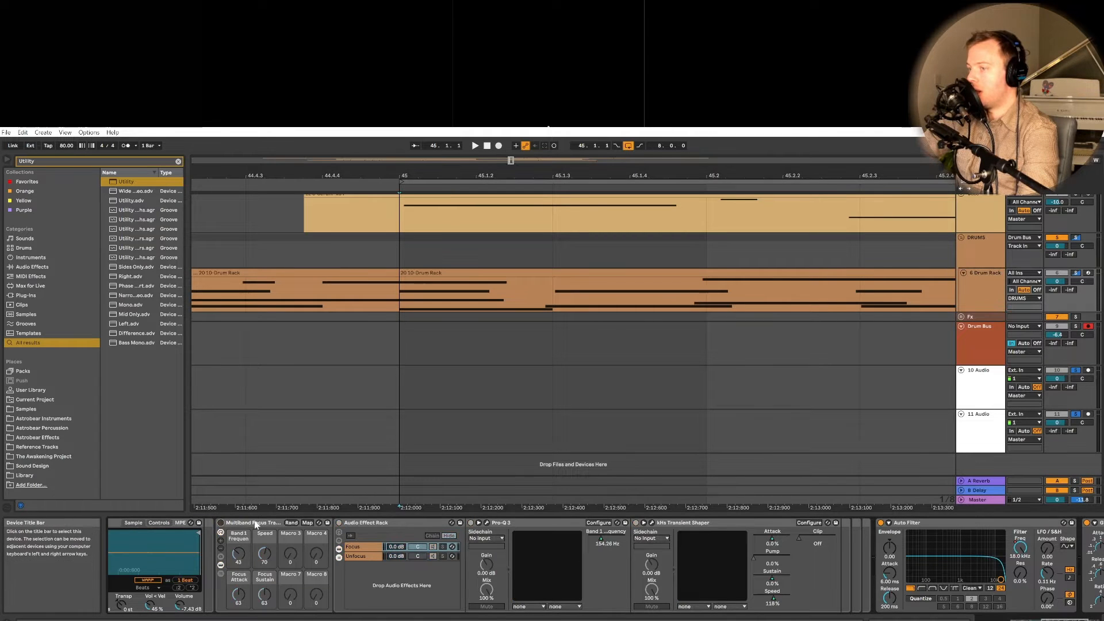
Record the kick without the rack onto the Drum Bus track and move the clip to the 10 Audio track.
click(499, 146)
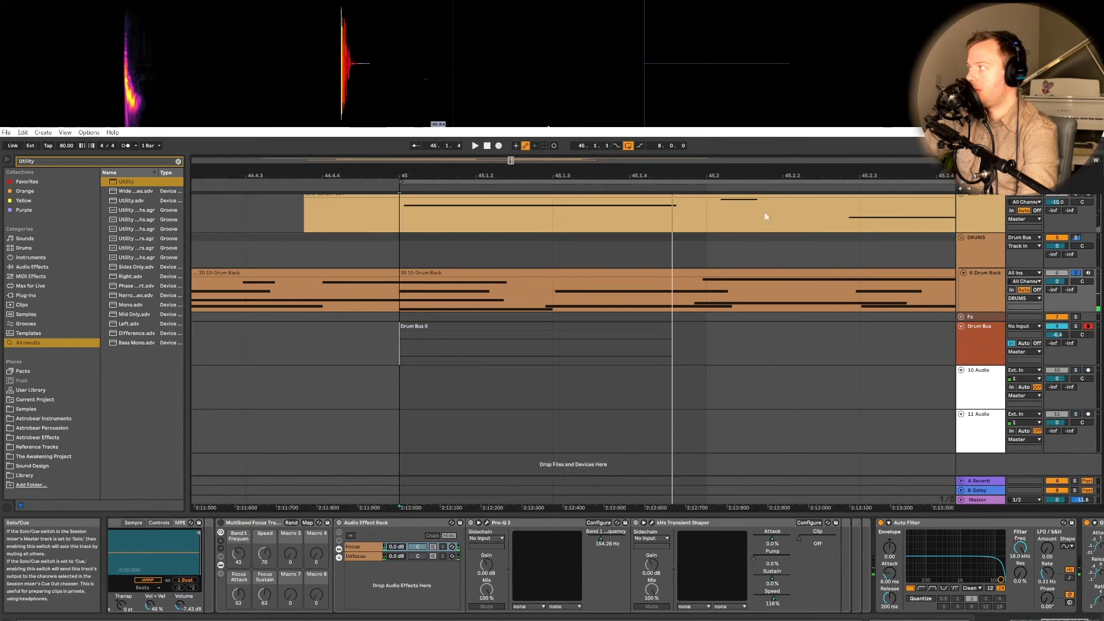
click(499, 147)
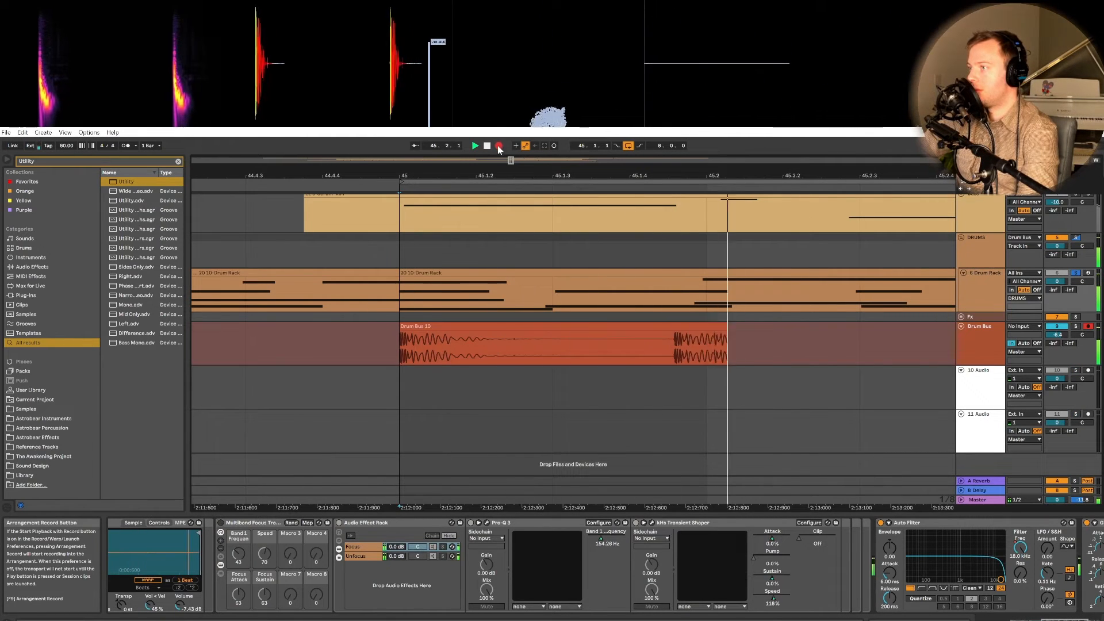
key(space)
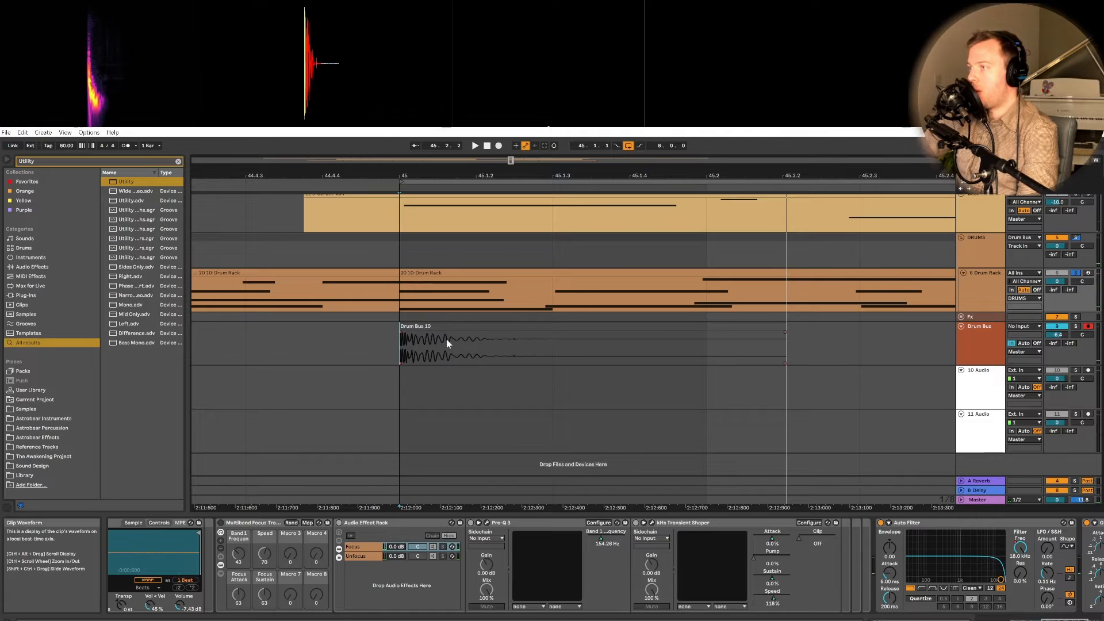
click(431, 326)
drag(431, 326, 427, 388)
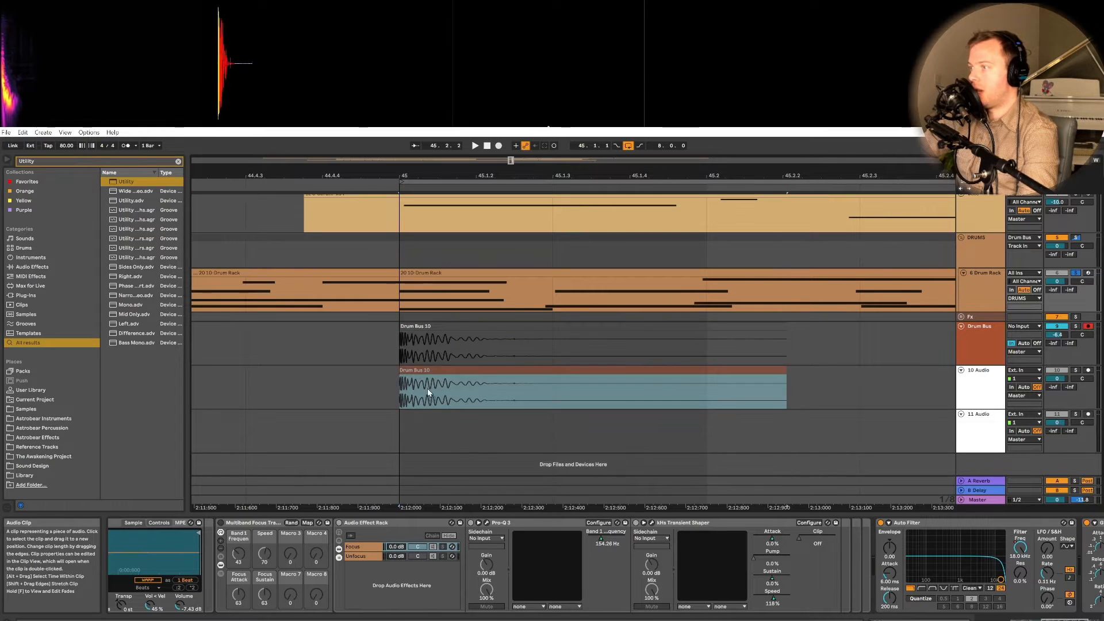
Switch the Multiband Focus rack back on and check the Focus chain's kHs Transient Shaper settings in its plug-in window.
click(979, 287)
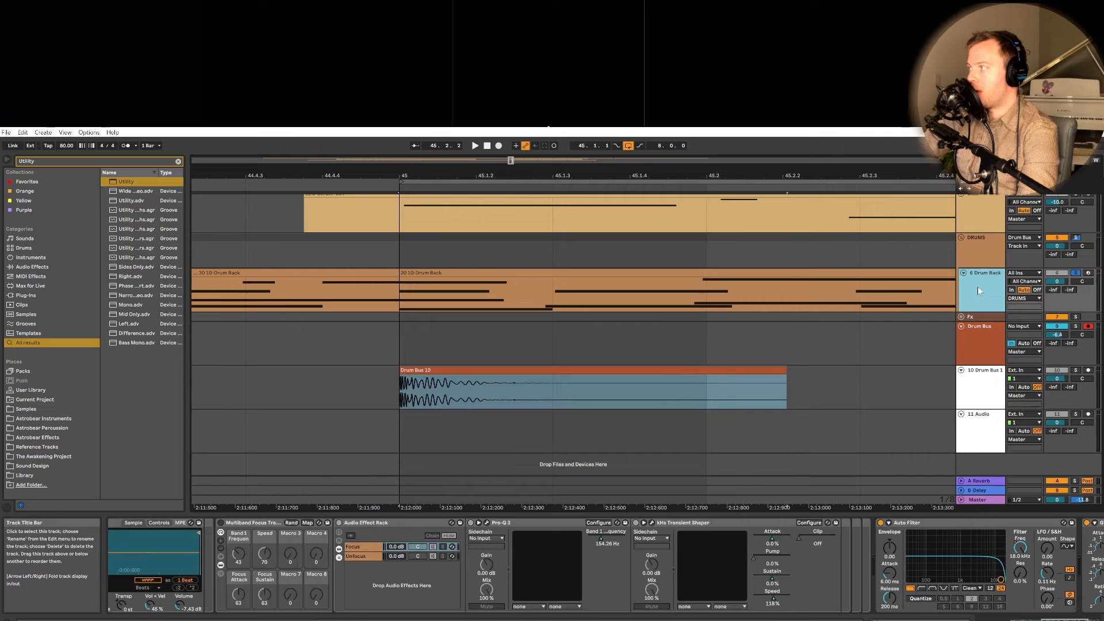
click(221, 524)
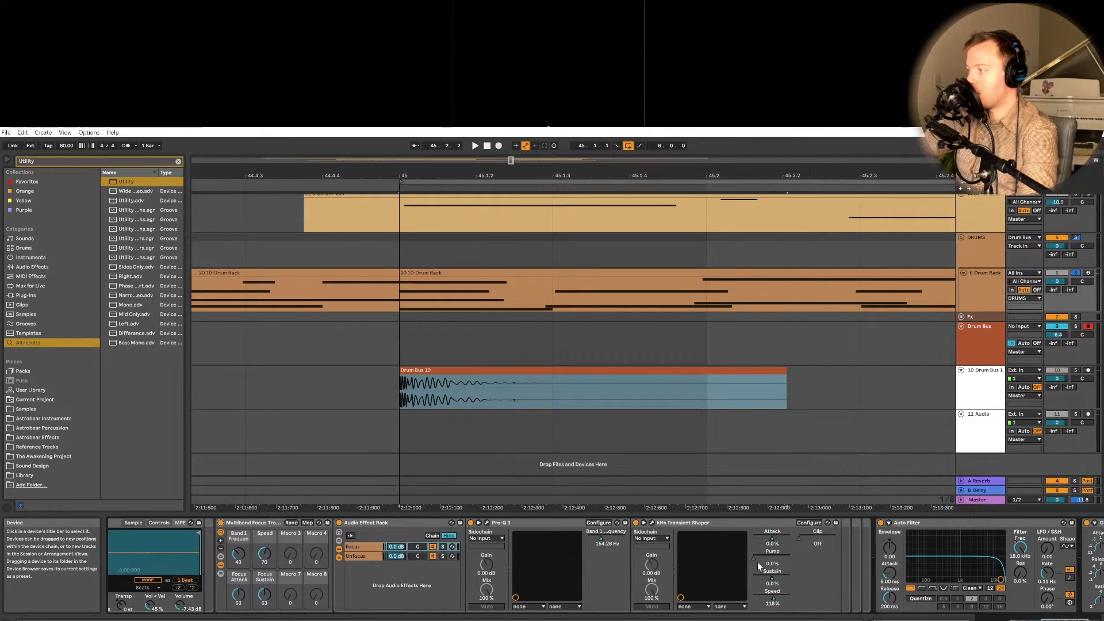
click(643, 523)
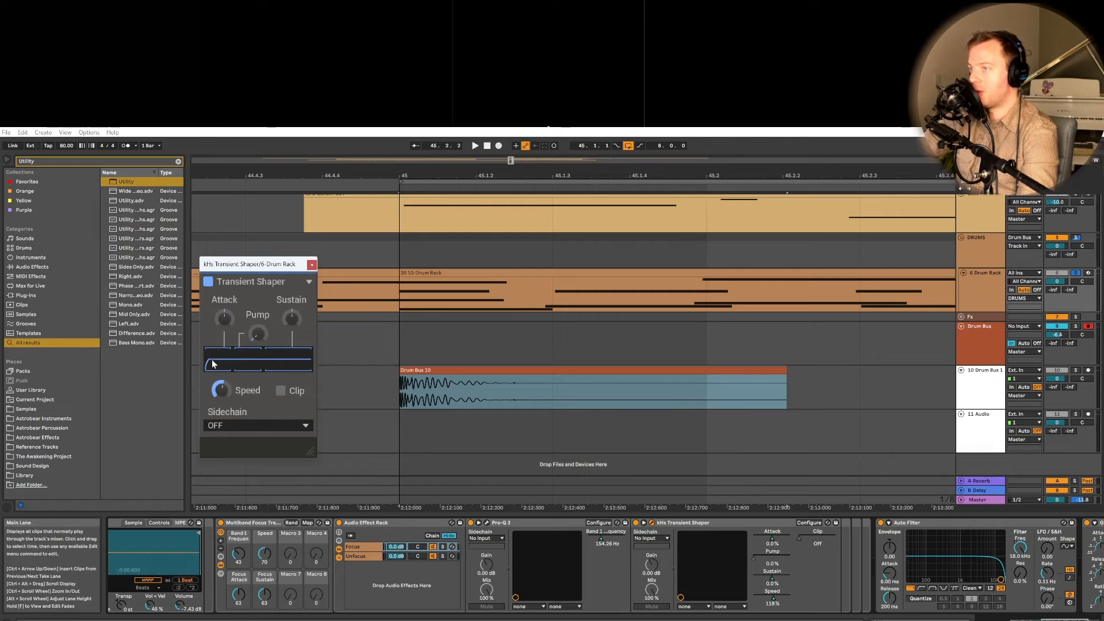
click(311, 264)
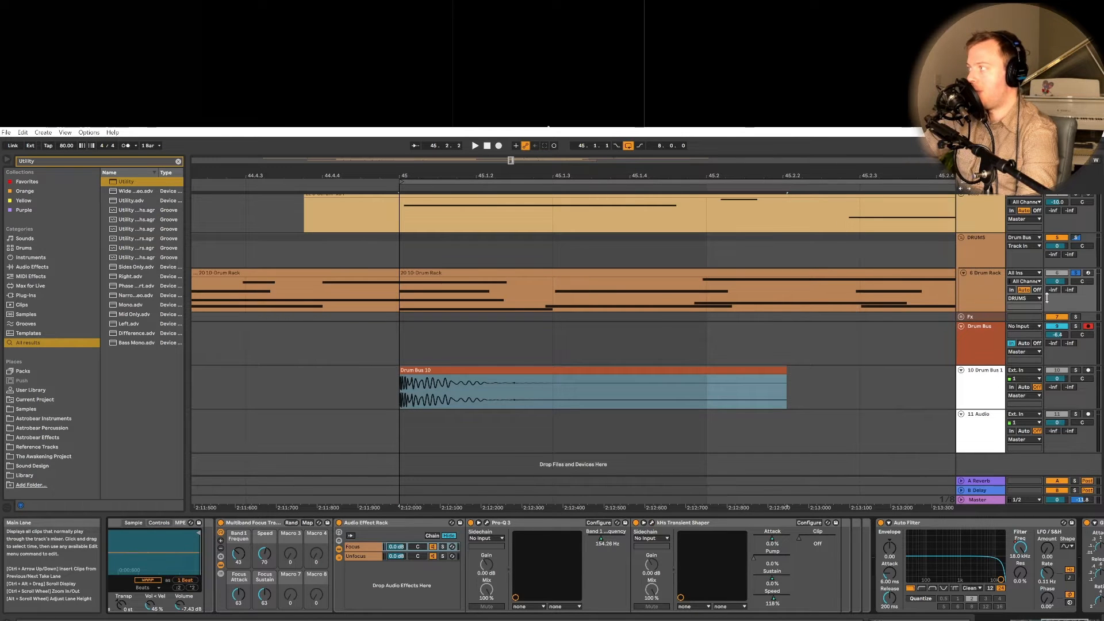
Record the kick through the active rack onto the Drum Bus track and move the clip to the 11 Audio track.
click(498, 145)
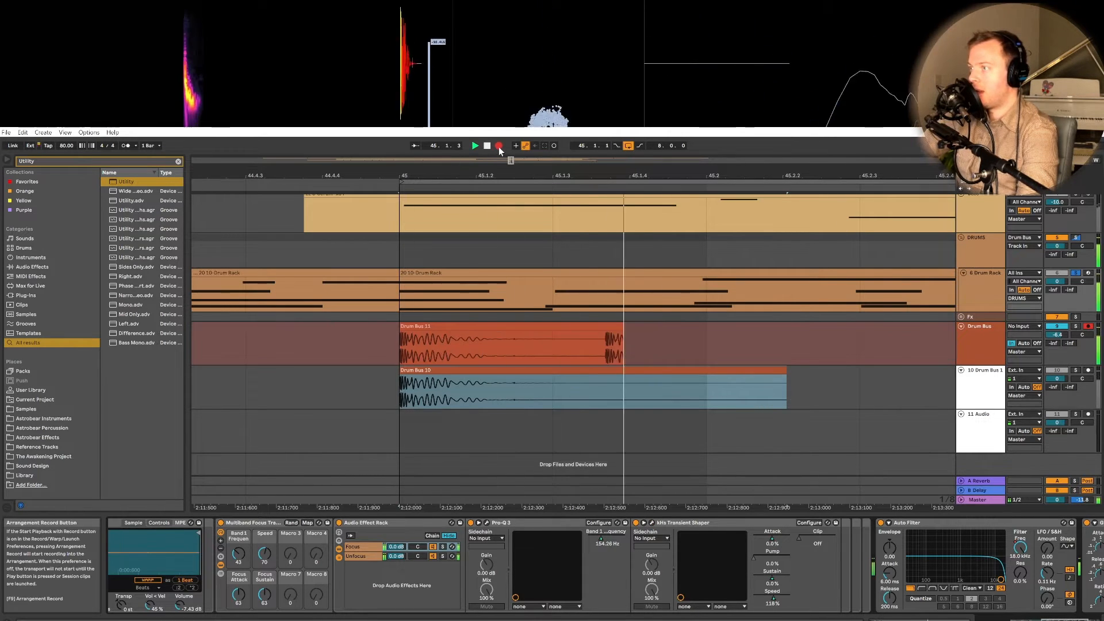
drag(447, 329, 431, 426)
Solo the two tracks holding the recorded kicks and check the phase-inverting Utility on track 11.
click(1081, 418)
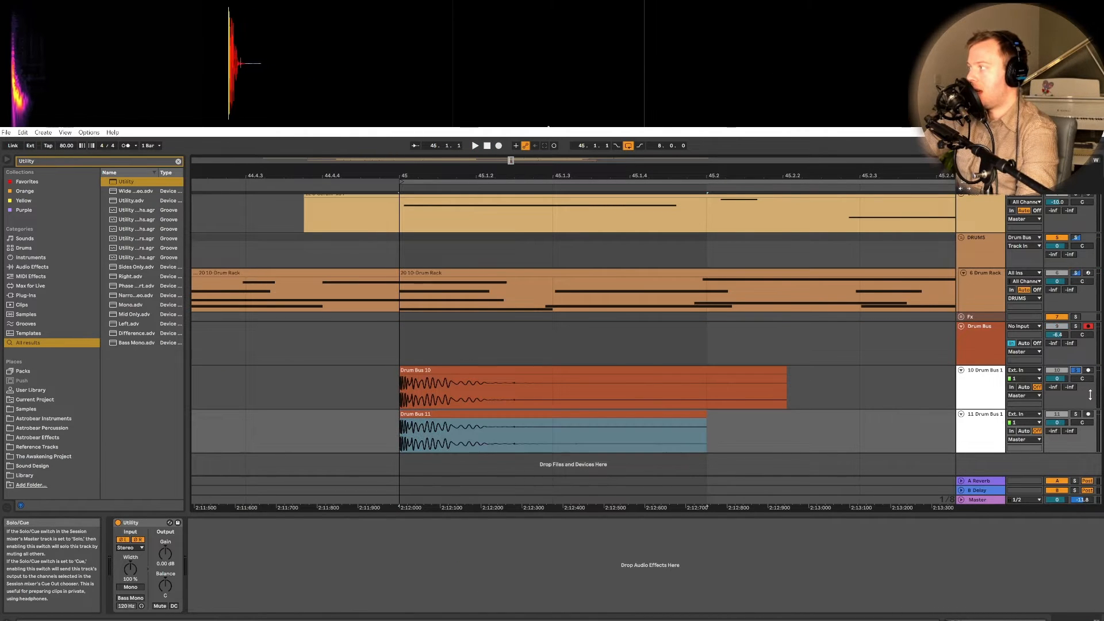
click(981, 388)
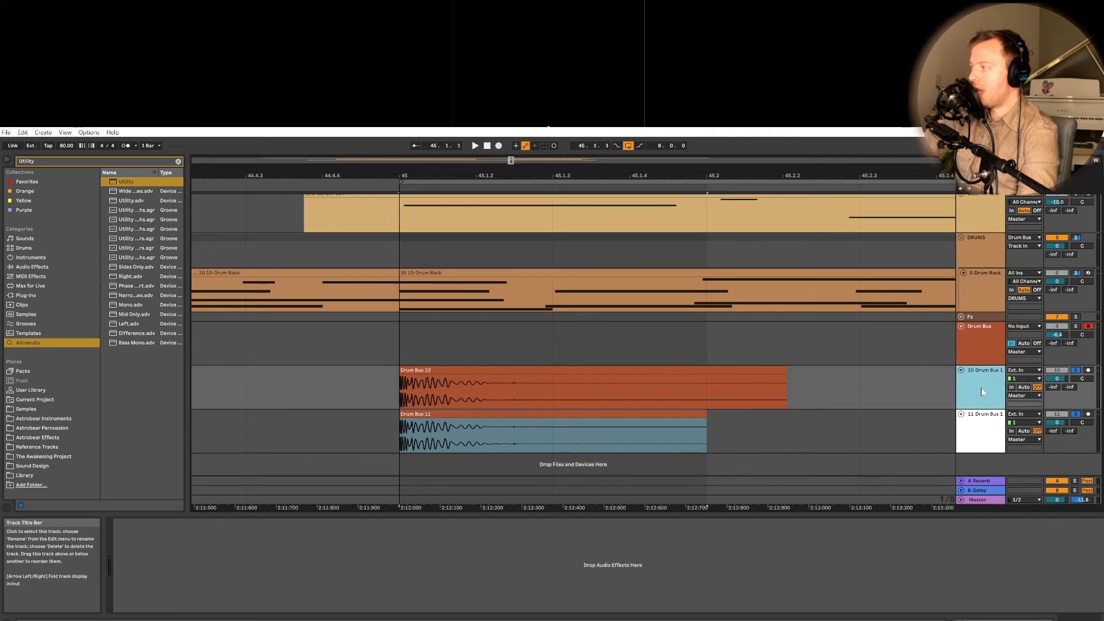
click(988, 421)
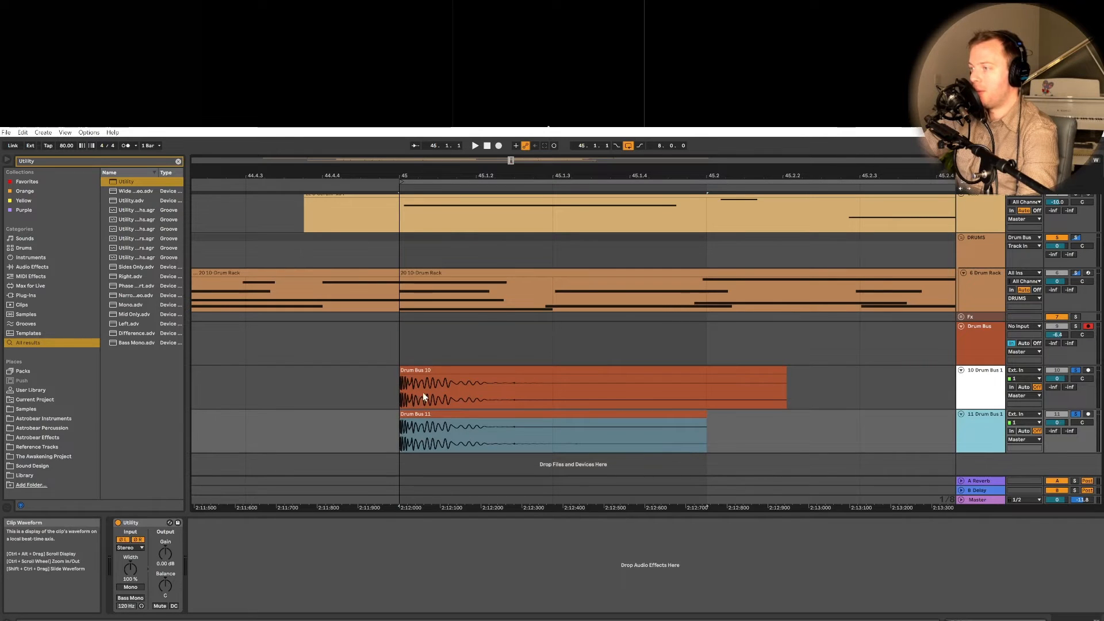
Compare the Drum Bus 10 and Drum Bus 11 waveforms and play both clips together as a null test.
click(440, 415)
click(435, 364)
click(436, 372)
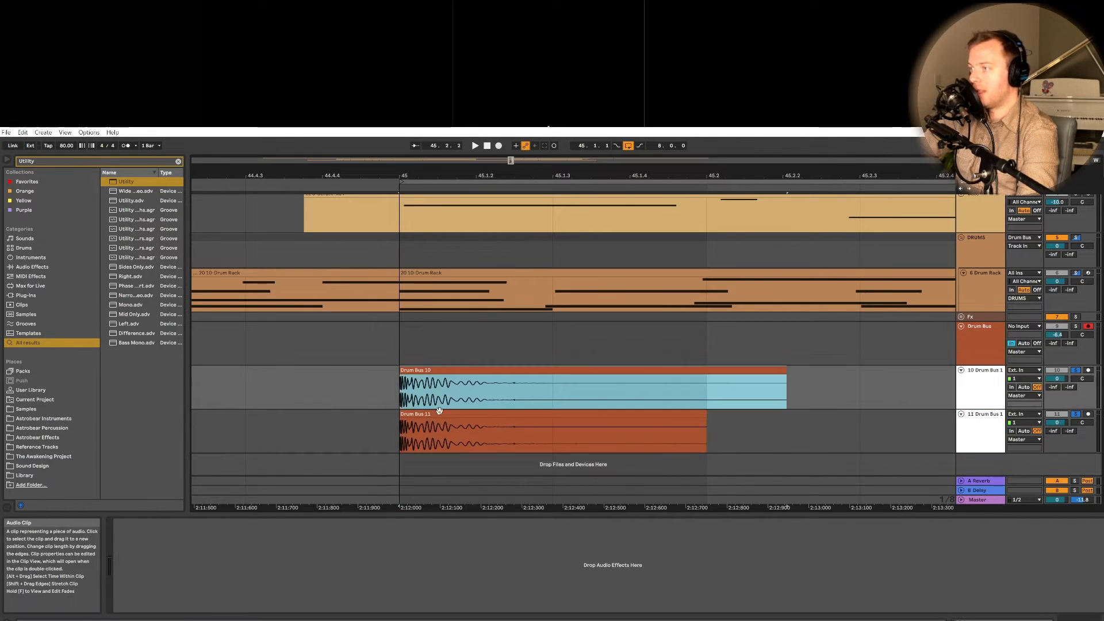
click(437, 412)
click(440, 373)
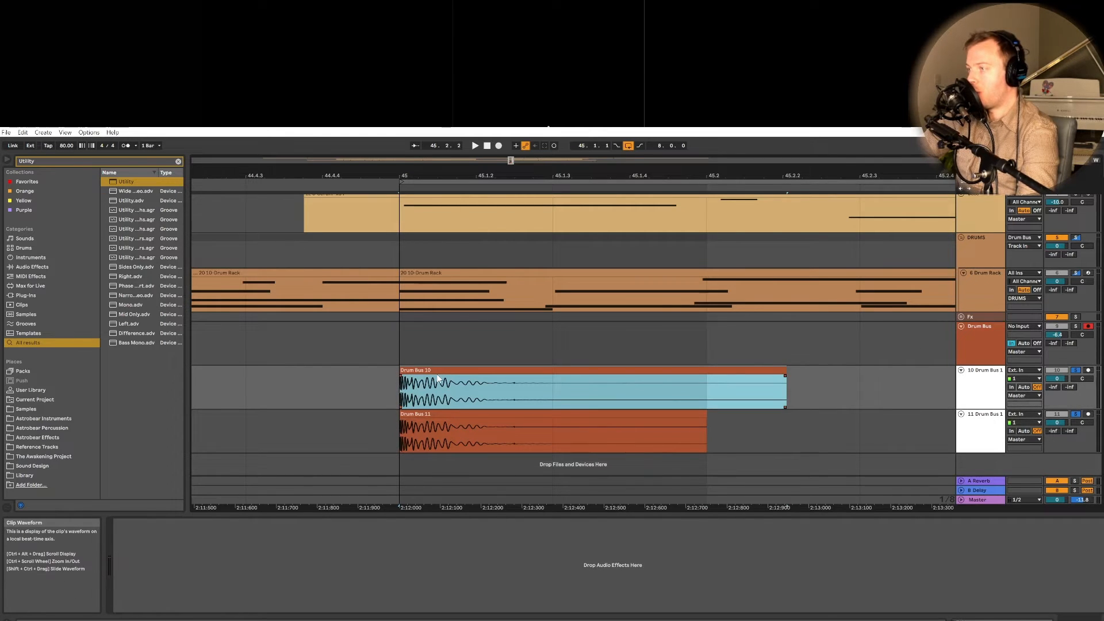
key(space)
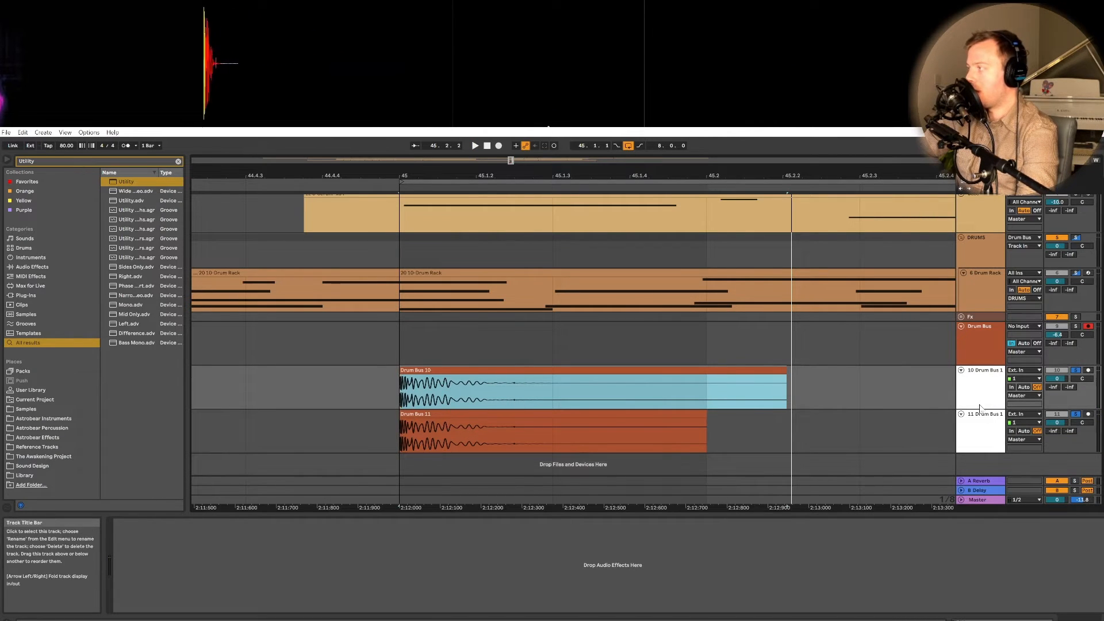
Delete the two recorded kick tracks 10 and 11 and show the 6 Drum Rack track's devices.
click(986, 383)
click(982, 375)
click(971, 288)
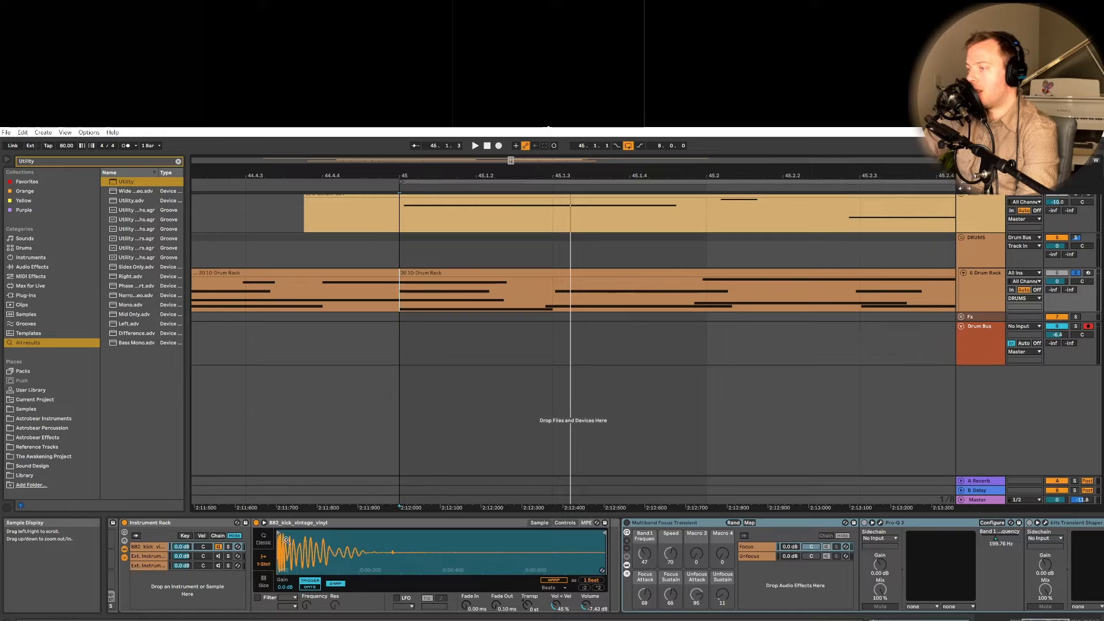
Play the kick with the Multiband Focus Transient rack bypassed and examine its transient in the meters.
click(674, 524)
key(space)
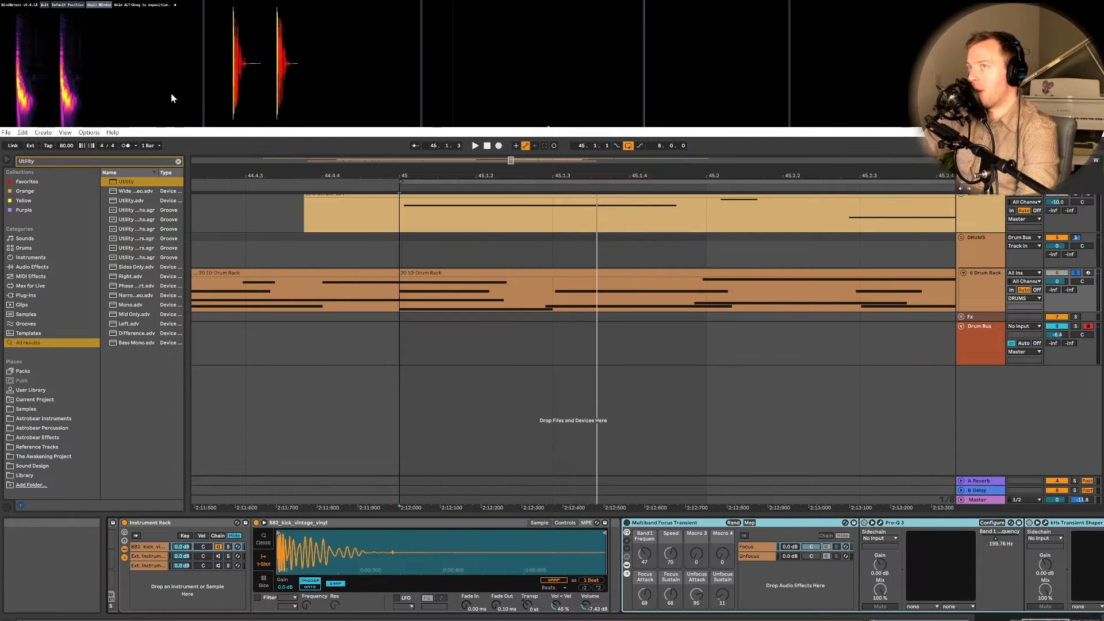
mouse_move(163, 78)
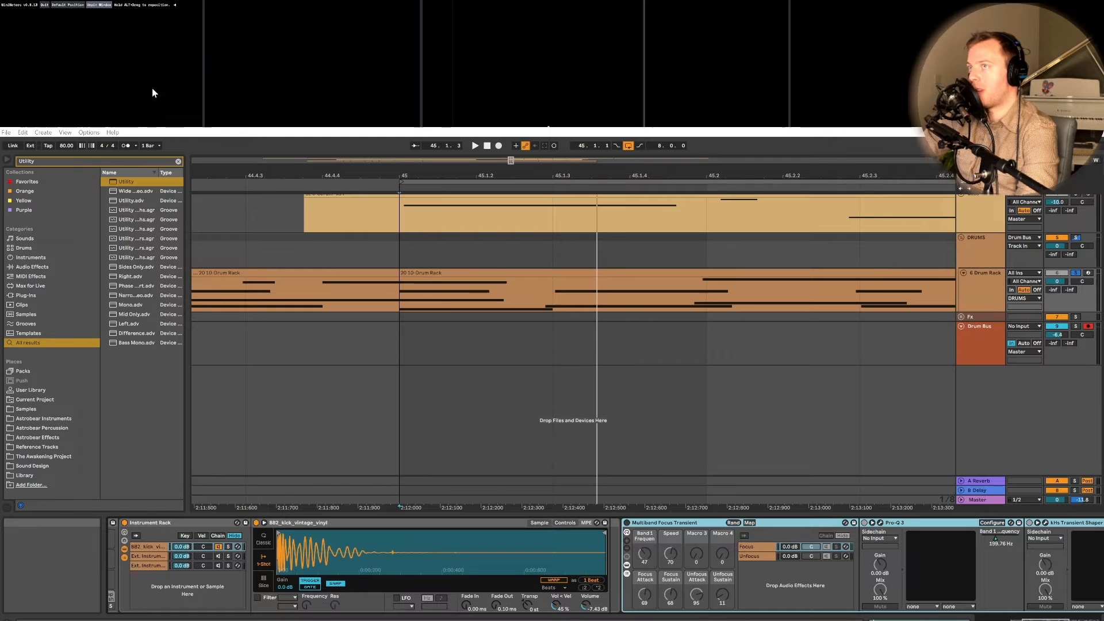
click(559, 286)
key(space)
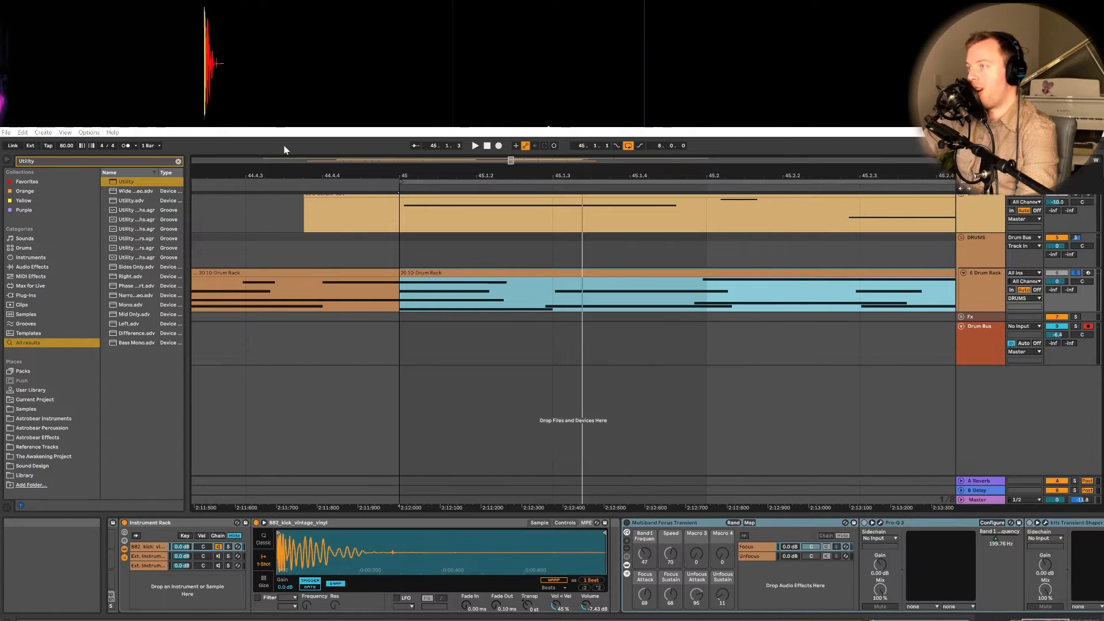
Solo the Bass track alongside the drums and play the kick and bass together.
scroll(558, 302, up, 3)
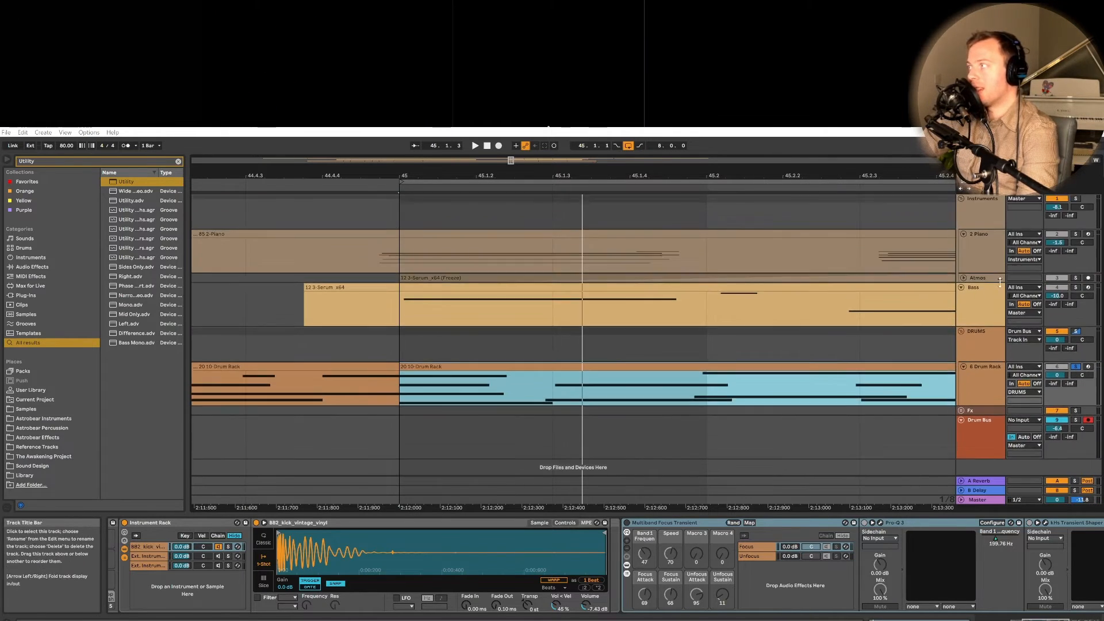
click(1076, 287)
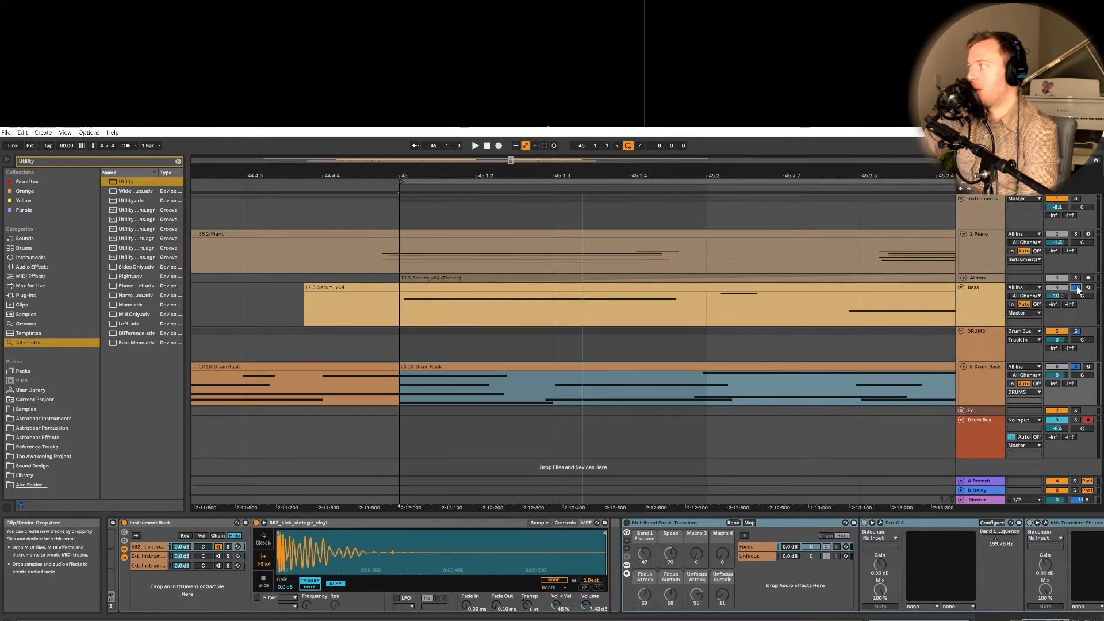
key(space)
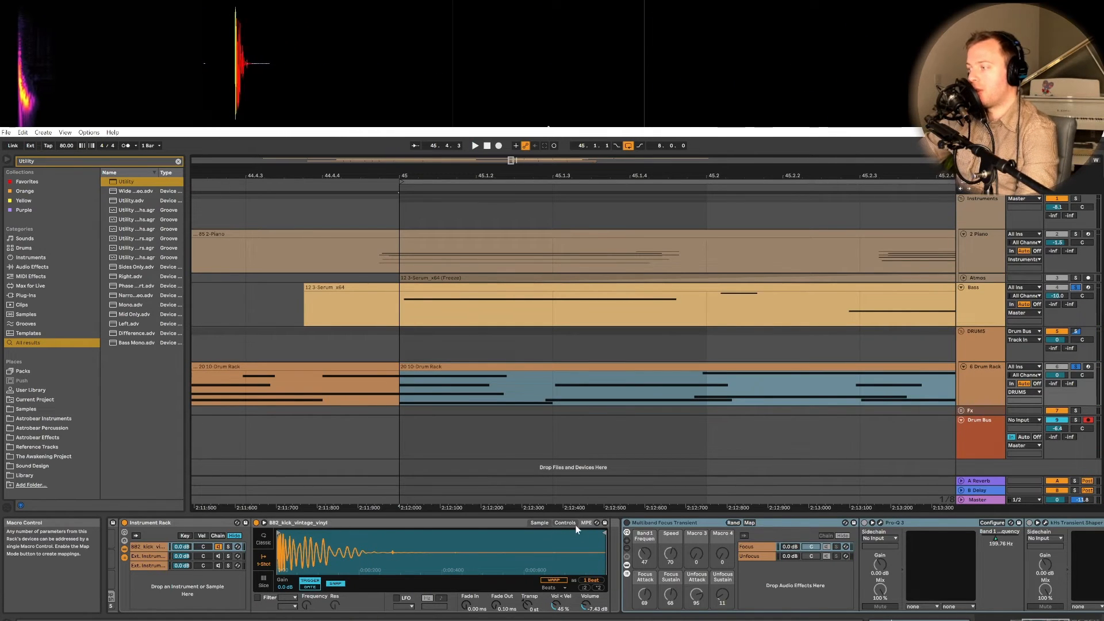
Switch the Multiband Focus Transient rack on, setting Focus Sustain to 36 and Unfocus Attack to 91 while auditioning the kick and bass.
click(628, 523)
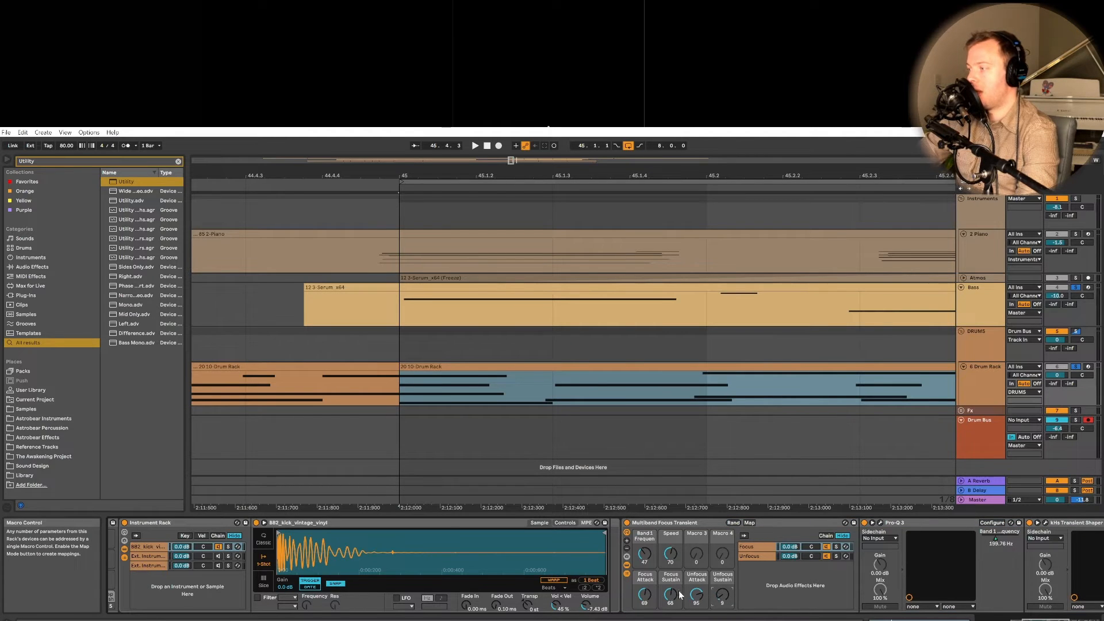
drag(671, 595, 670, 607)
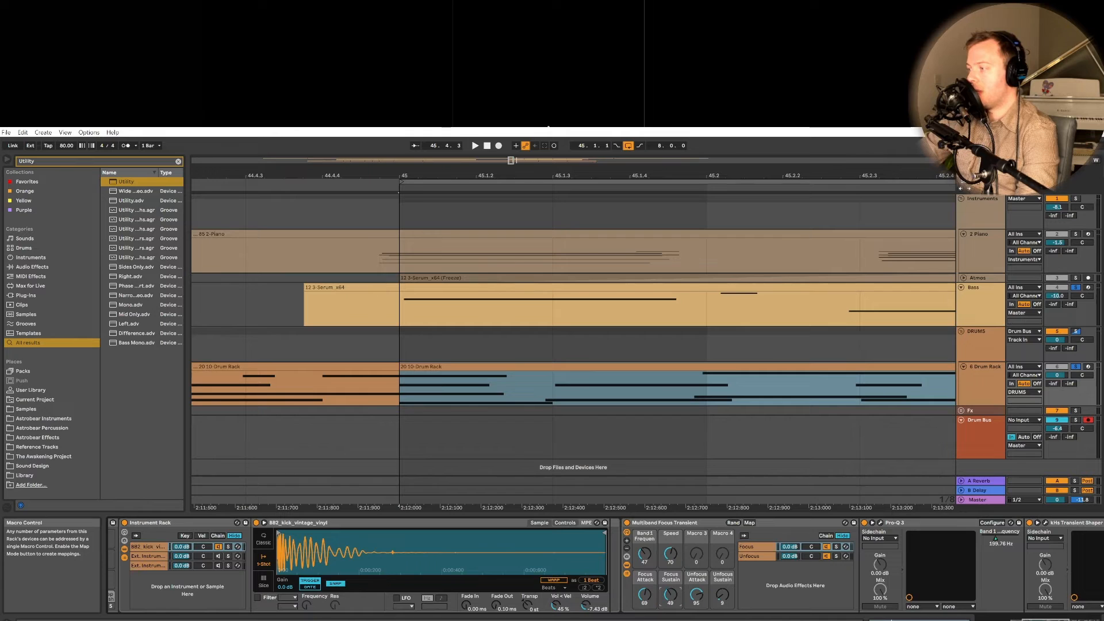
click(1050, 614)
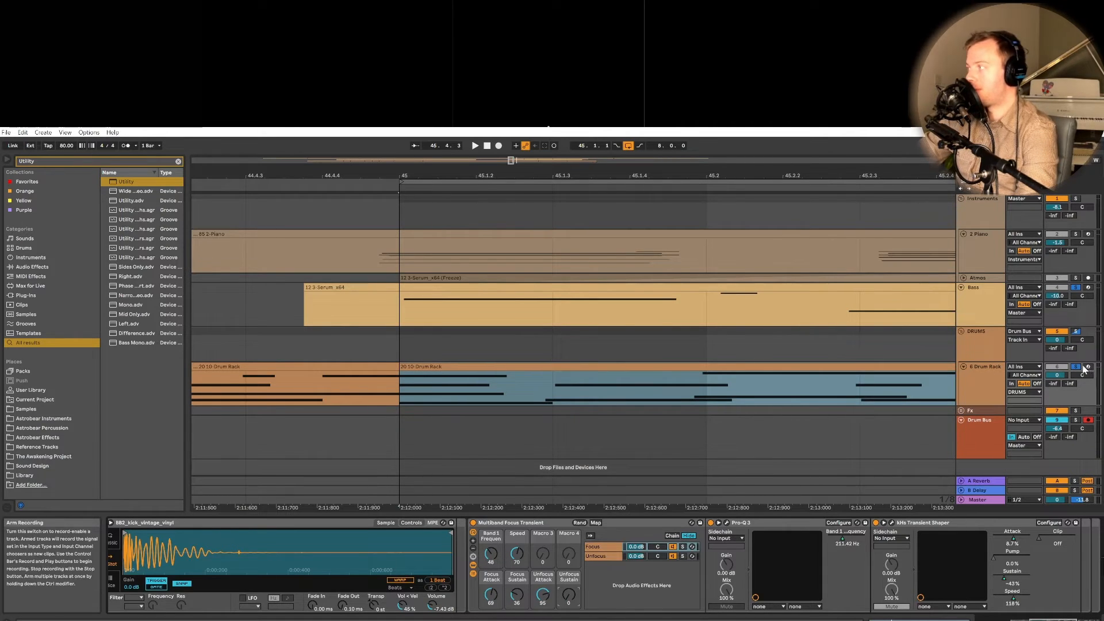
key(space)
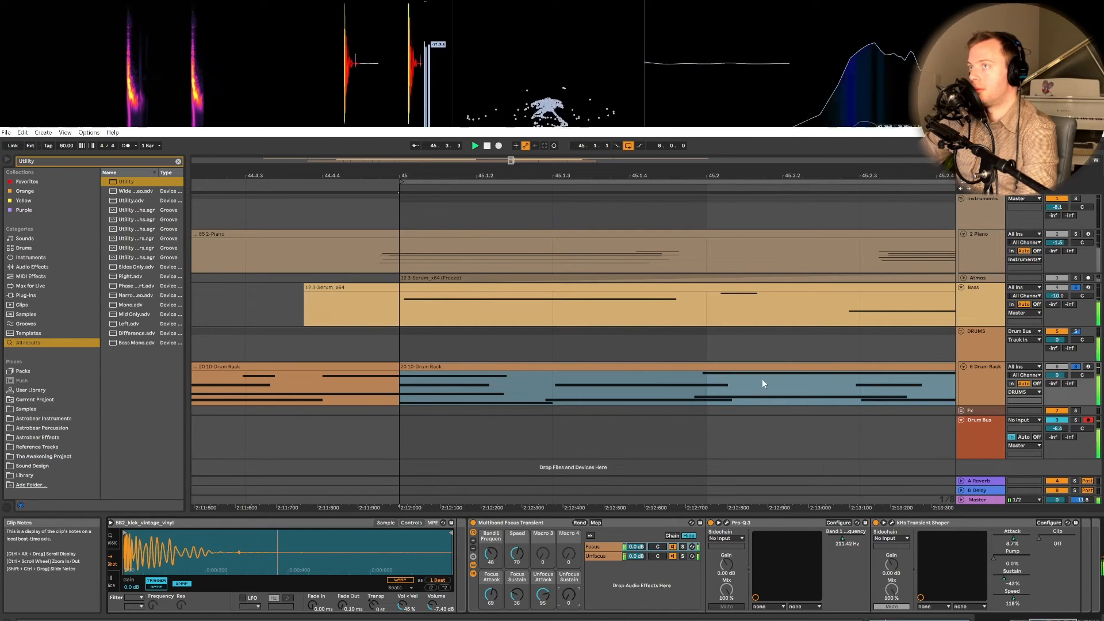
drag(545, 600, 545, 577)
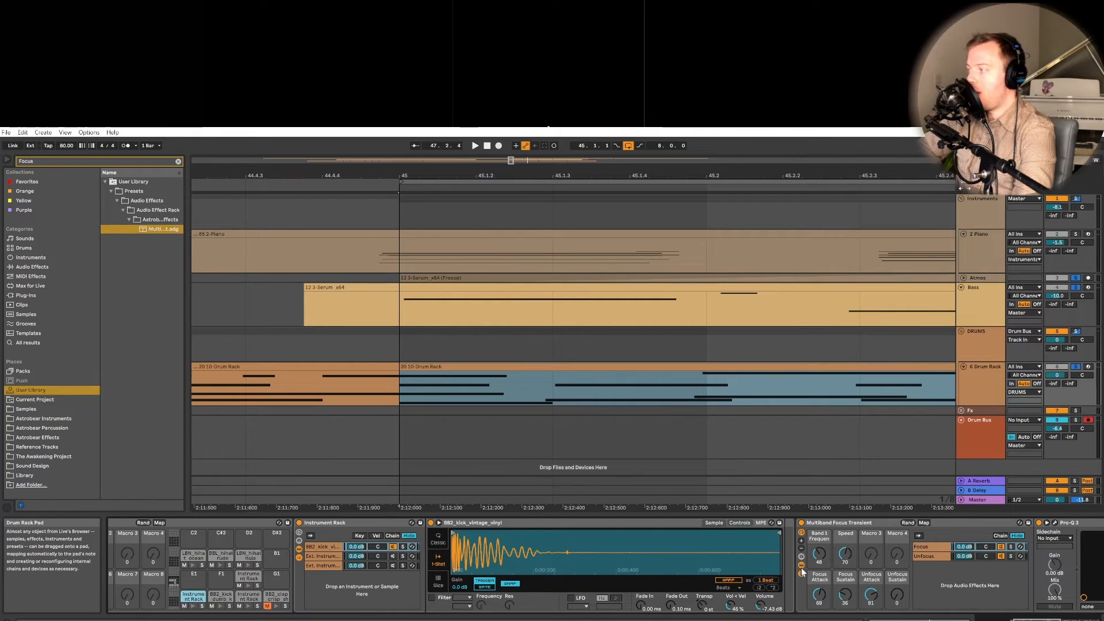
Select the kick's drum pad and check the key mappings that assign Y to the device on switches in the 6 Drum Rack.
click(248, 598)
click(192, 597)
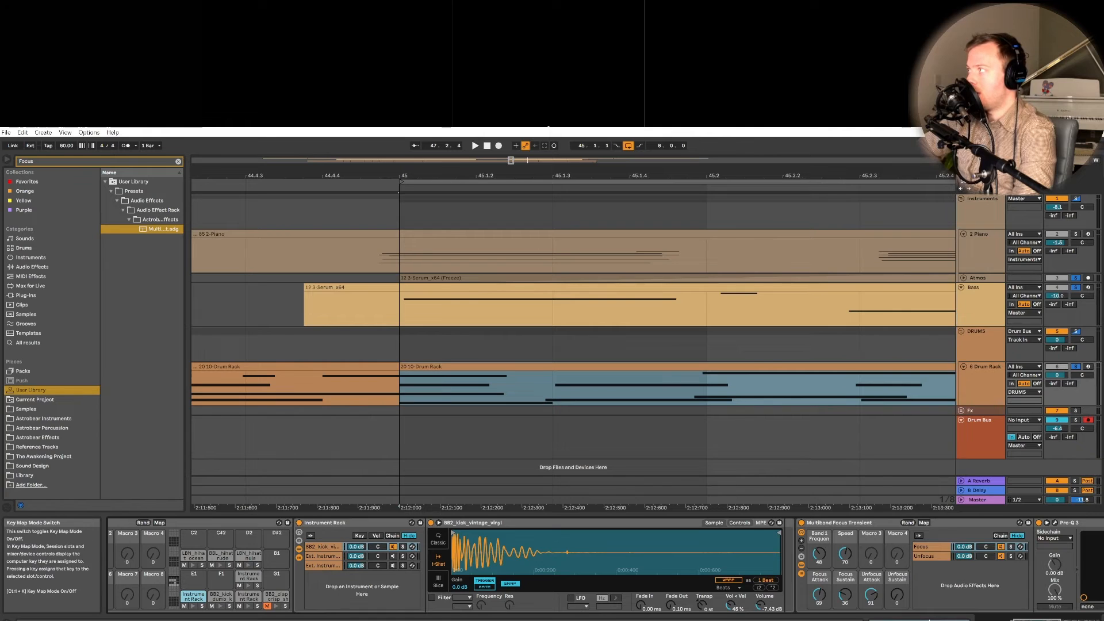
key(ctrl+k)
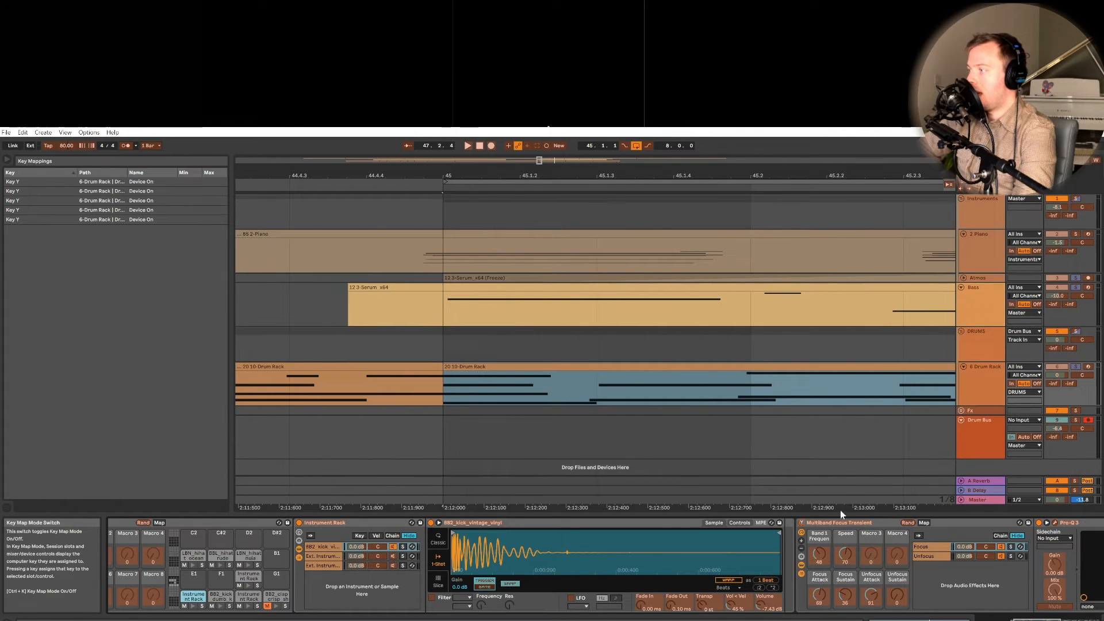
click(801, 523)
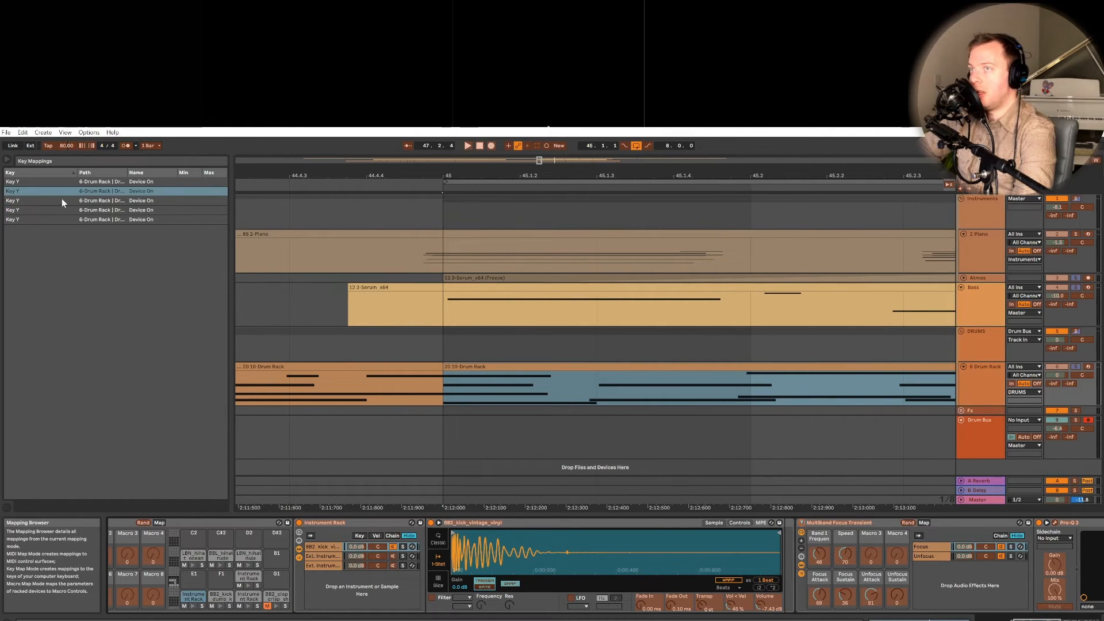
click(158, 221)
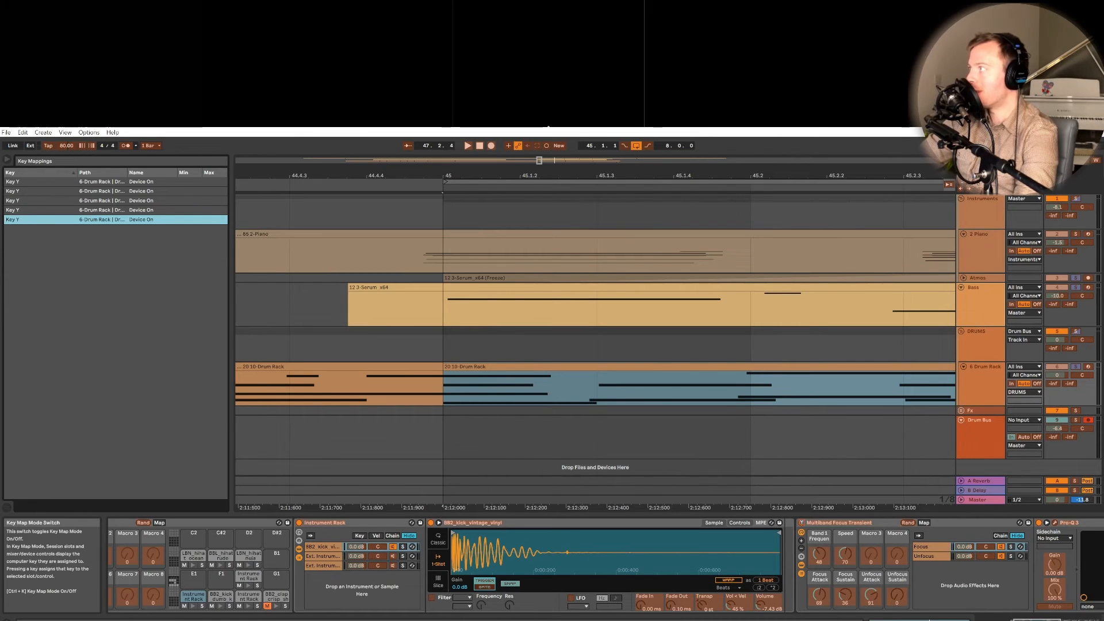
key(ctrl+k)
Play the drums in the mix while toggling the transient racks off and on, and add the 2 Piano track to the solo.
key(space)
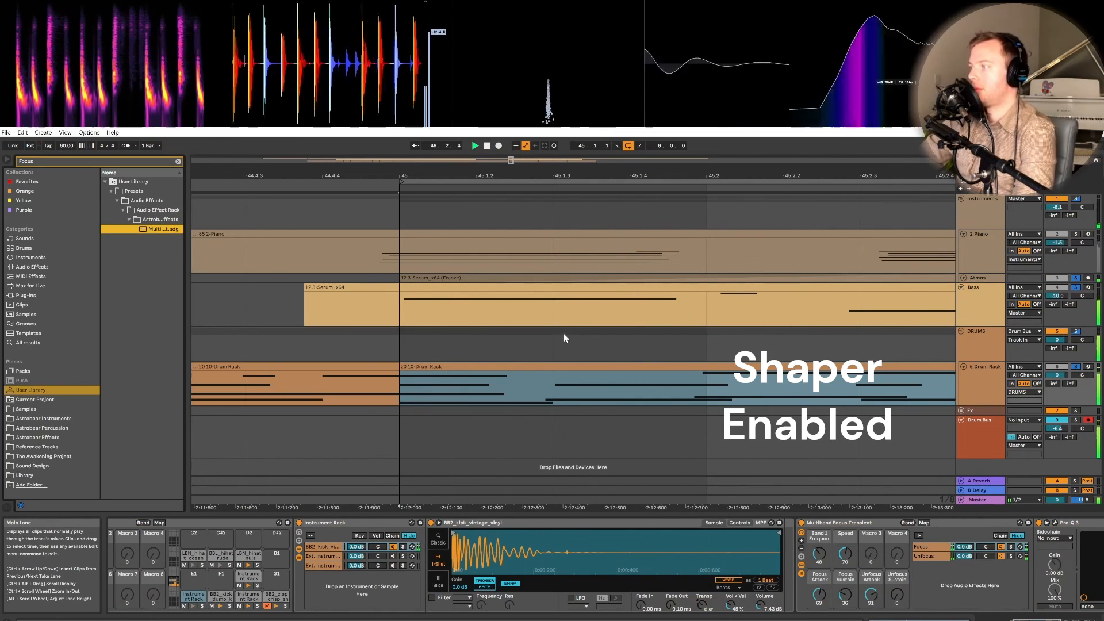
key(z)
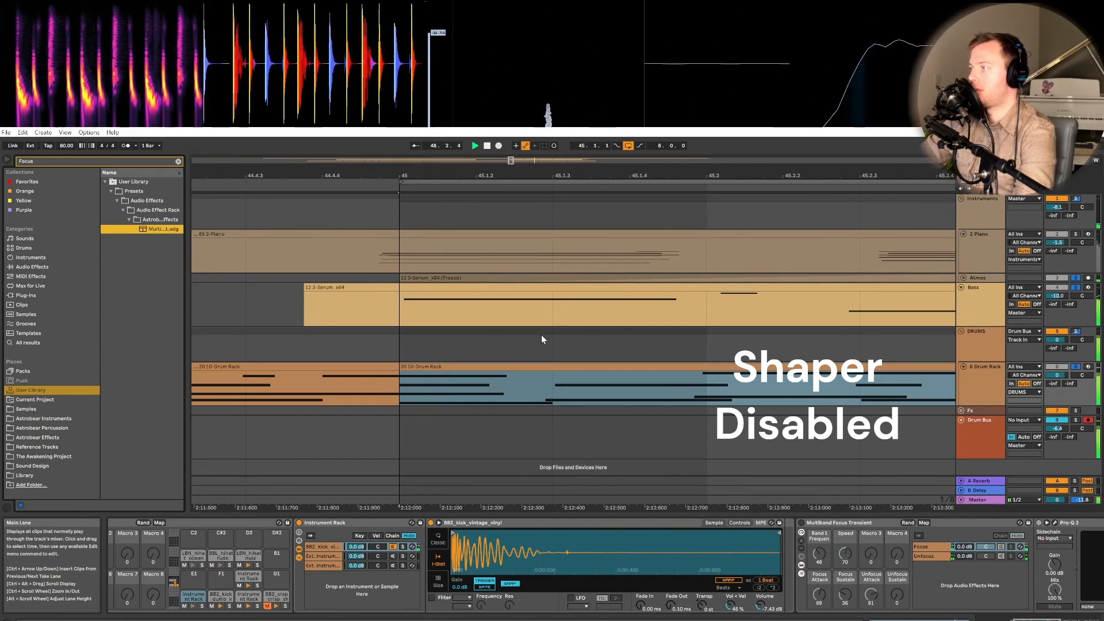
key(0)
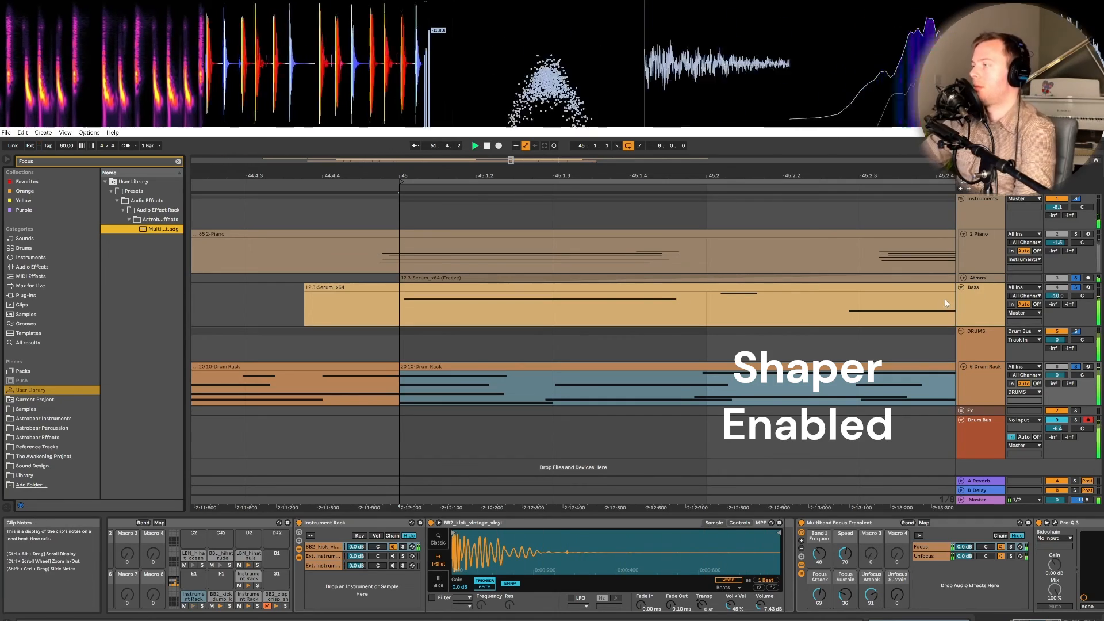
click(1077, 235)
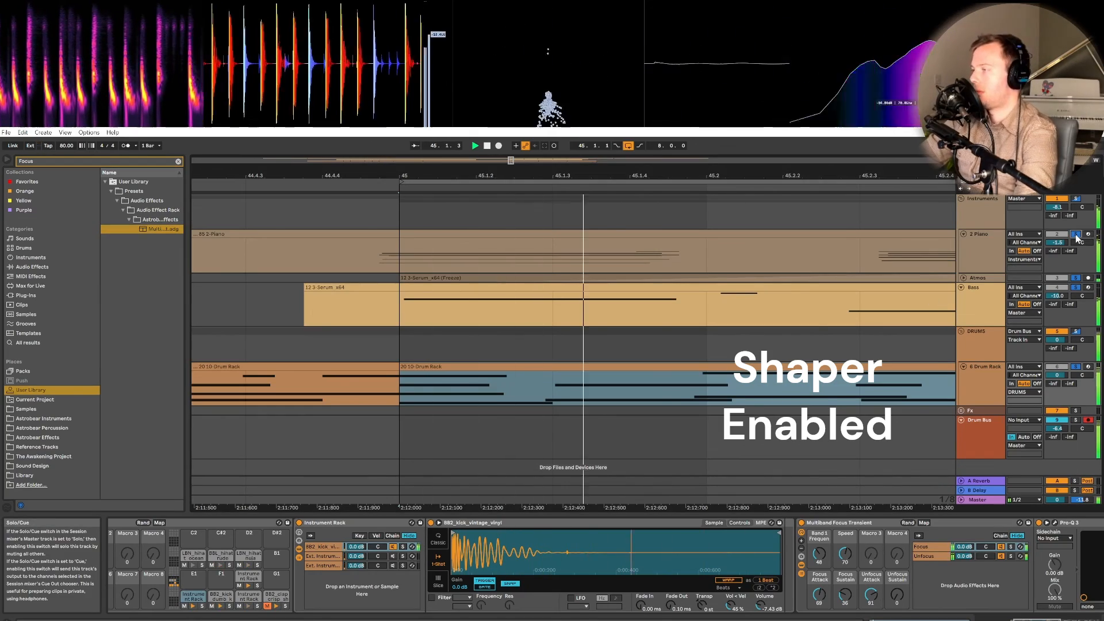